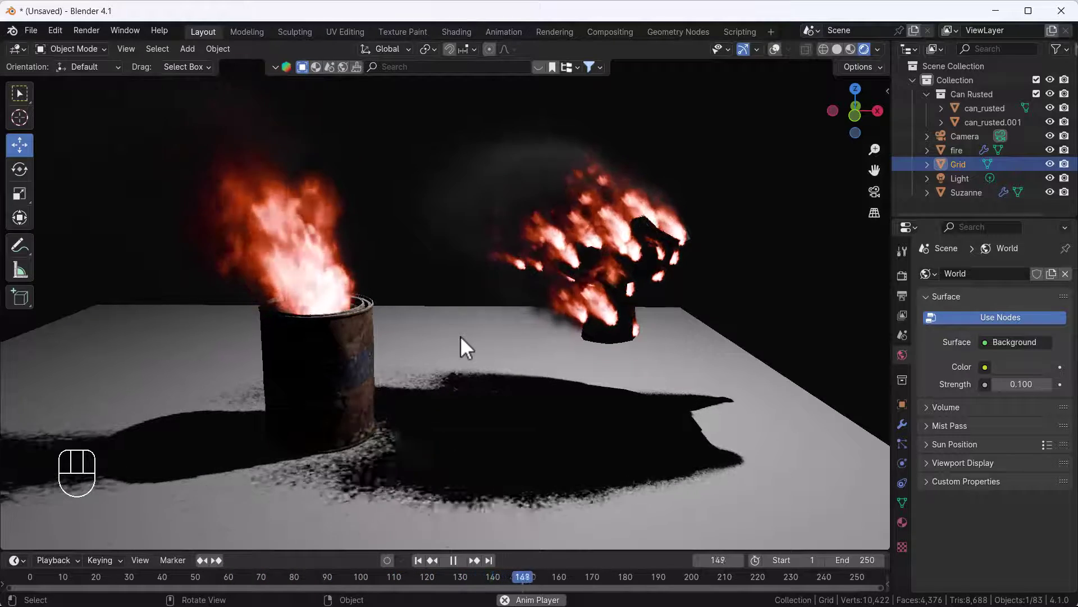
Play the fire animation, rewind to frame 1, and switch to Material Preview shading
{"action": "key", "text": "space"}
{"action": "key", "text": "space"}
{"action": "key", "text": "space"}
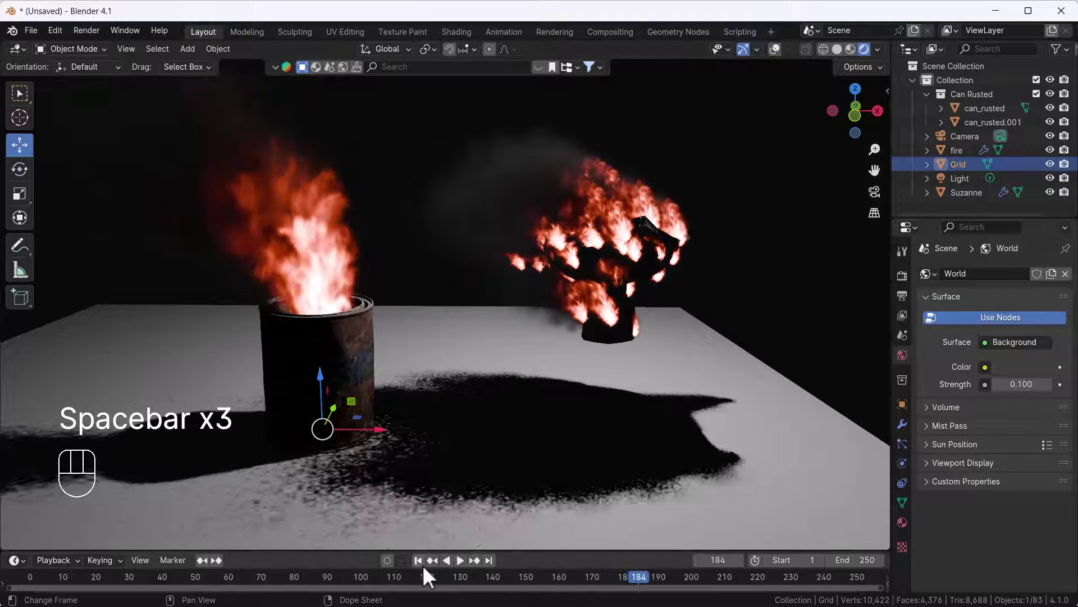
{"action": "left_click", "coordinate": [418, 560]}
{"action": "left_click", "coordinate": [850, 49]}
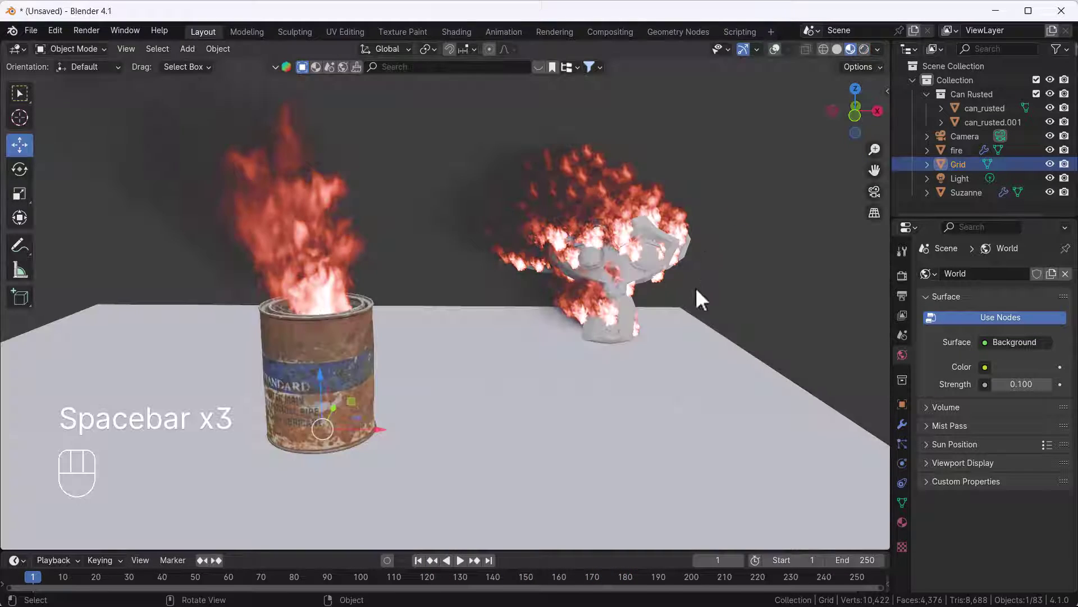
Replay the animation while orbiting the can and monkey, rewind to frame 1, and enable overlays
{"action": "key", "text": "space"}
{"action": "middle_click_drag", "start_coordinate": [480, 362], "coordinate": [557, 363]}
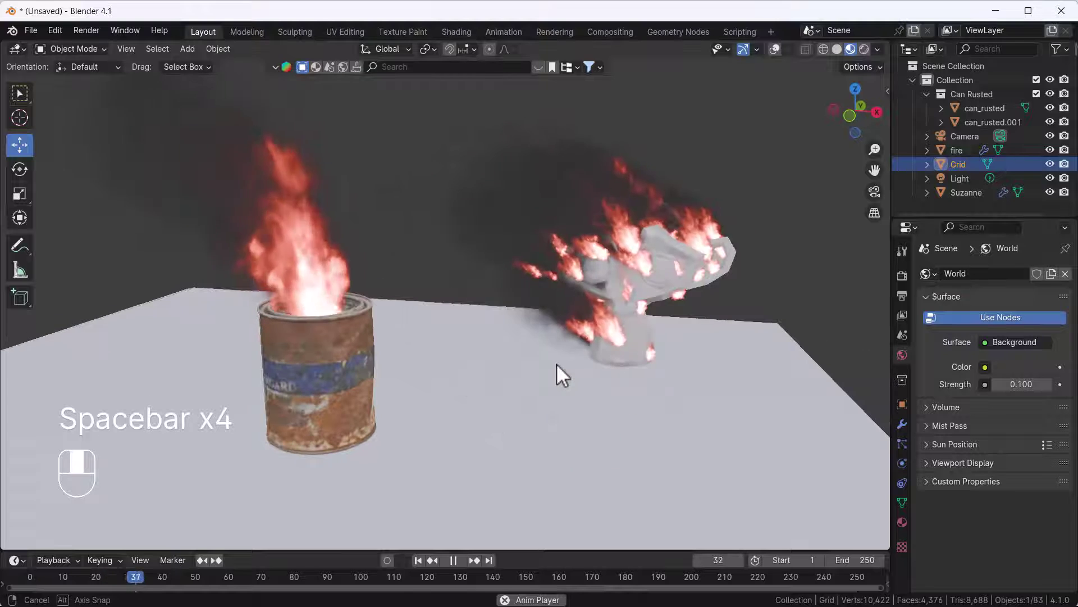
{"action": "key", "text": "space"}
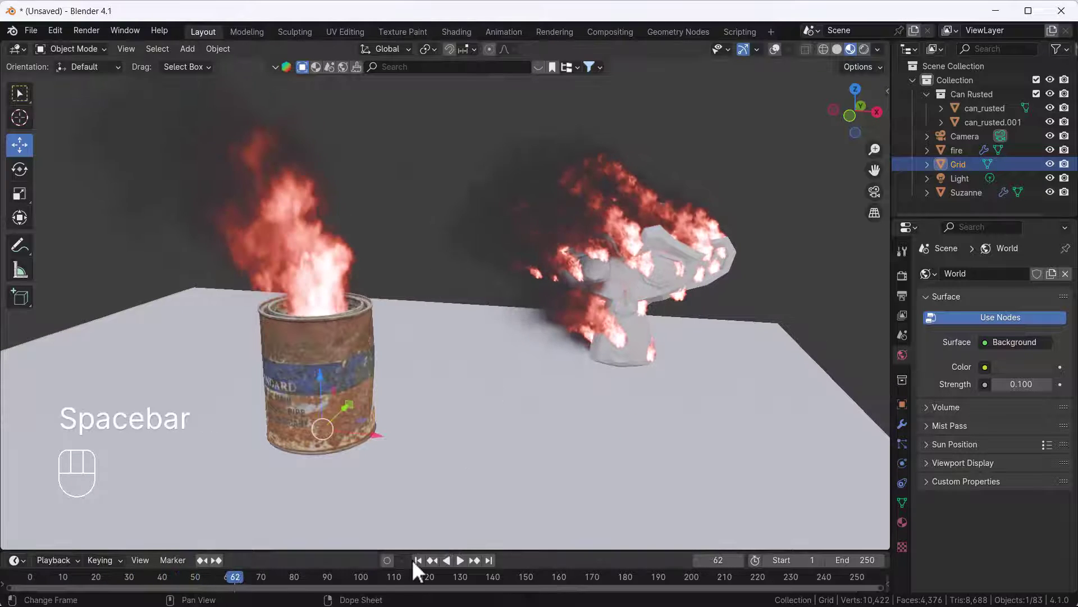
{"action": "left_click", "coordinate": [418, 559]}
{"action": "middle_click_drag", "start_coordinate": [439, 475], "coordinate": [495, 360], "text": "shift"}
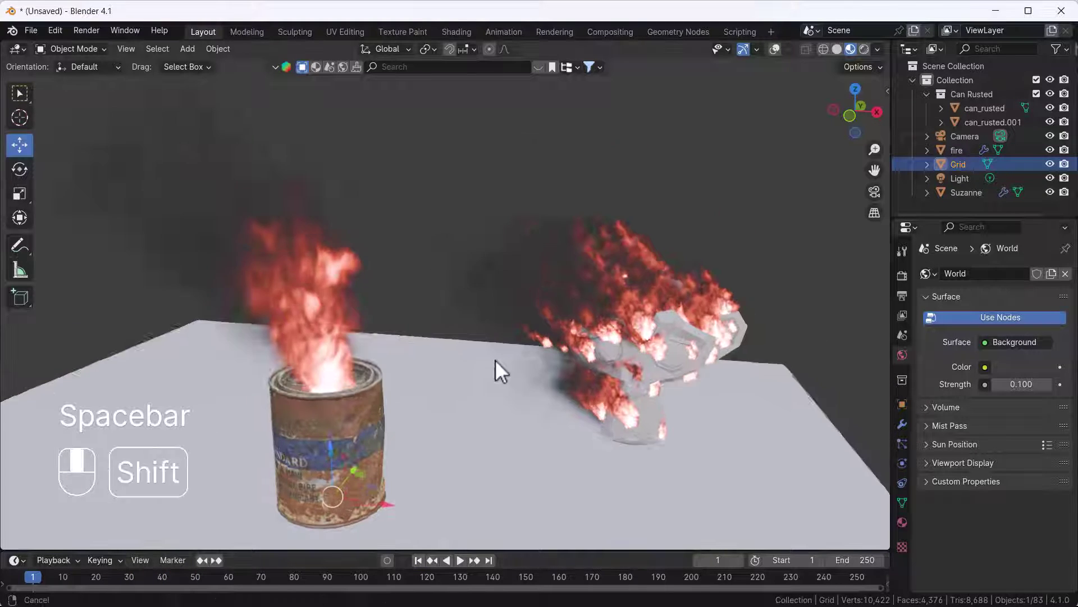
{"action": "left_click", "coordinate": [775, 49]}
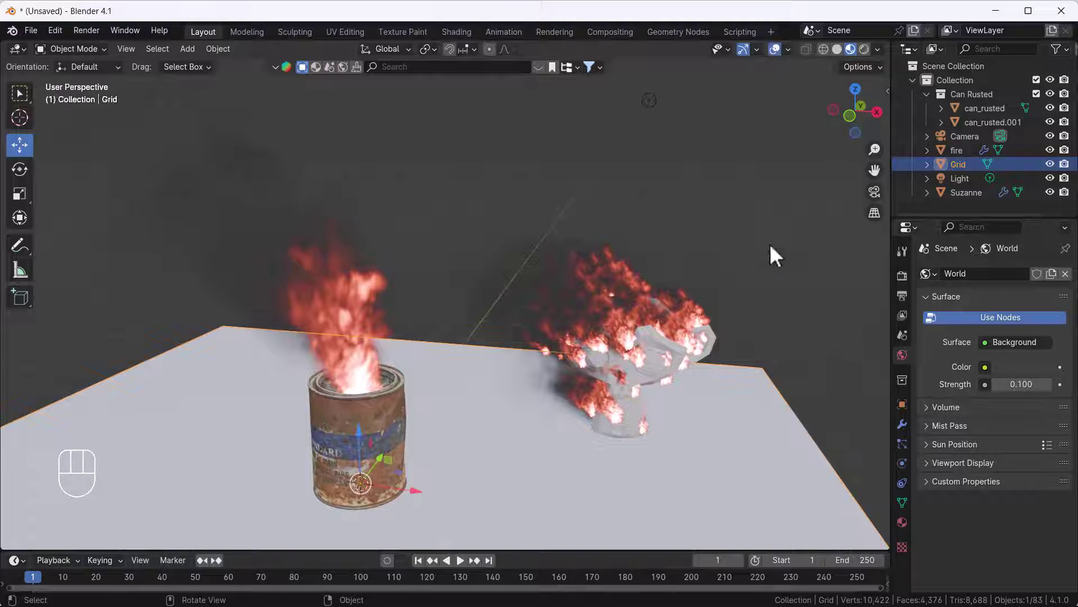
Delete the Suzanne monkey and the fire object, leaving only the rusted can
{"action": "left_click", "coordinate": [624, 331]}
{"action": "key", "text": "Delete"}
{"action": "left_click", "coordinate": [337, 326]}
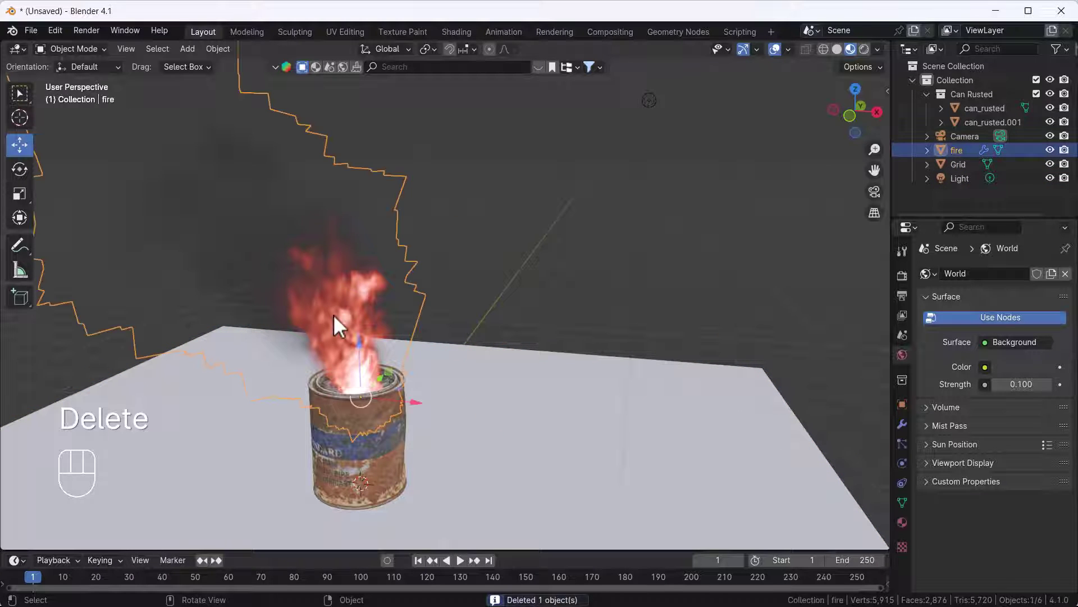
{"action": "key", "text": "Delete"}
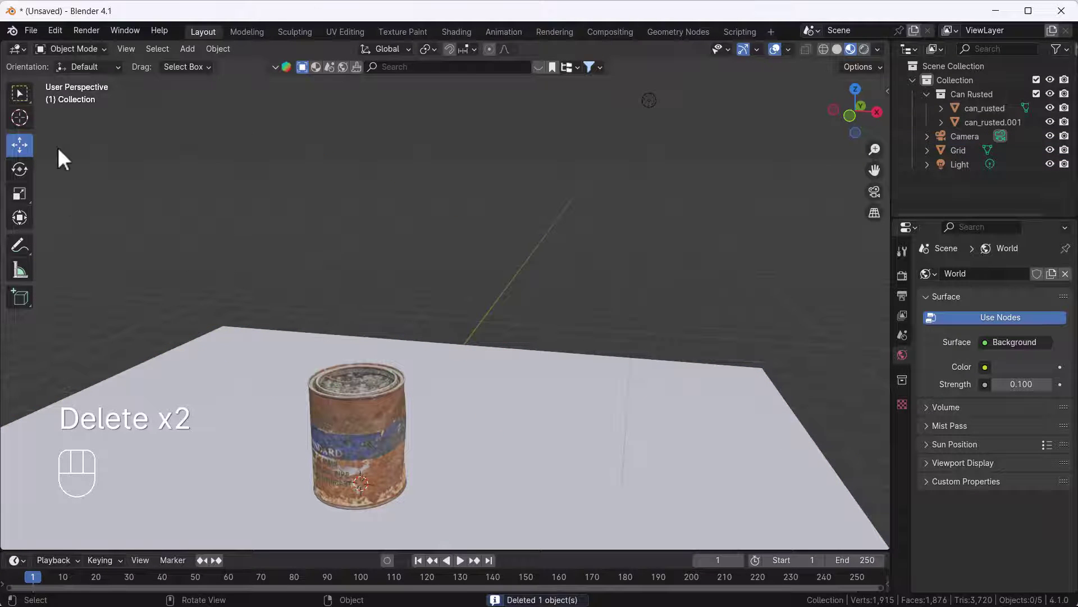
Search 'fire' in Preferences > Add-ons to confirm the fire scatter addon is enabled, then select the can
{"action": "left_click", "coordinate": [55, 31]}
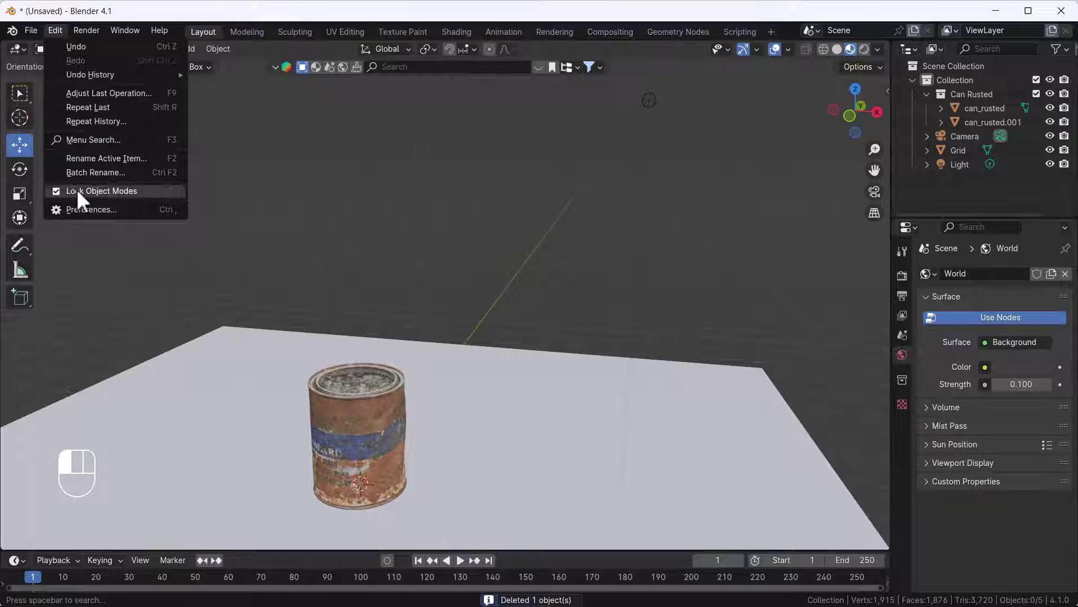
{"action": "left_click", "coordinate": [96, 212]}
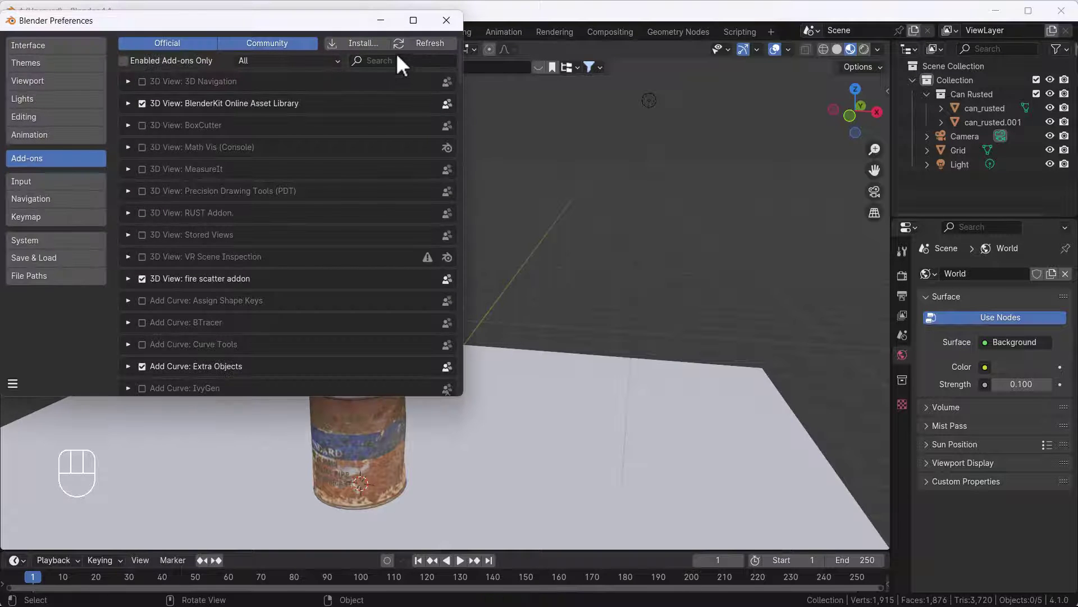
{"action": "left_click", "coordinate": [368, 44]}
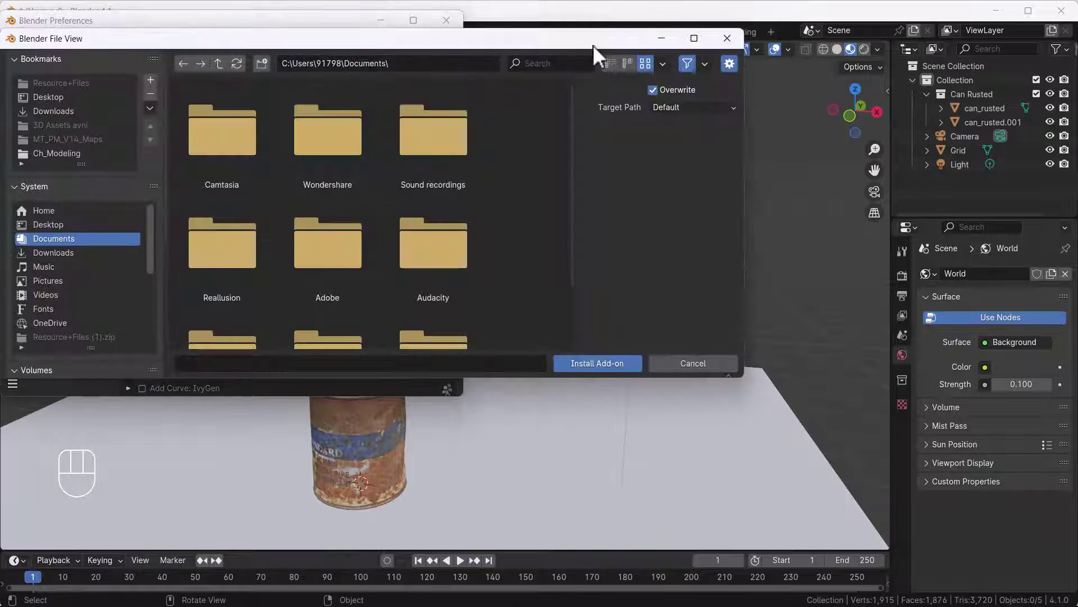
{"action": "left_click", "coordinate": [727, 38]}
{"action": "left_click", "coordinate": [418, 62]}
{"action": "type", "text": "fire"}
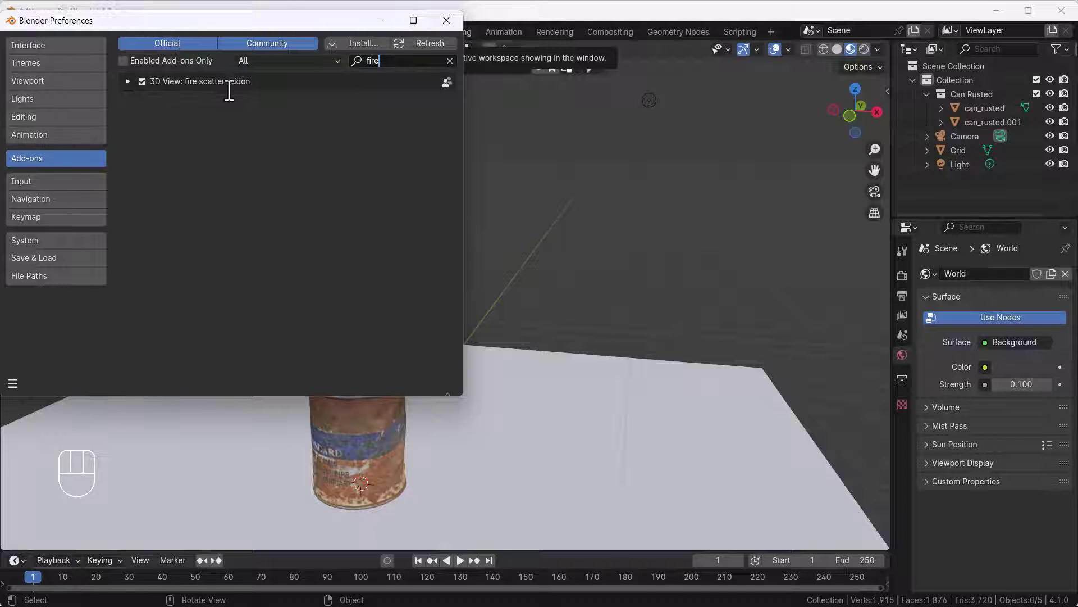
{"action": "left_click", "coordinate": [12, 383]}
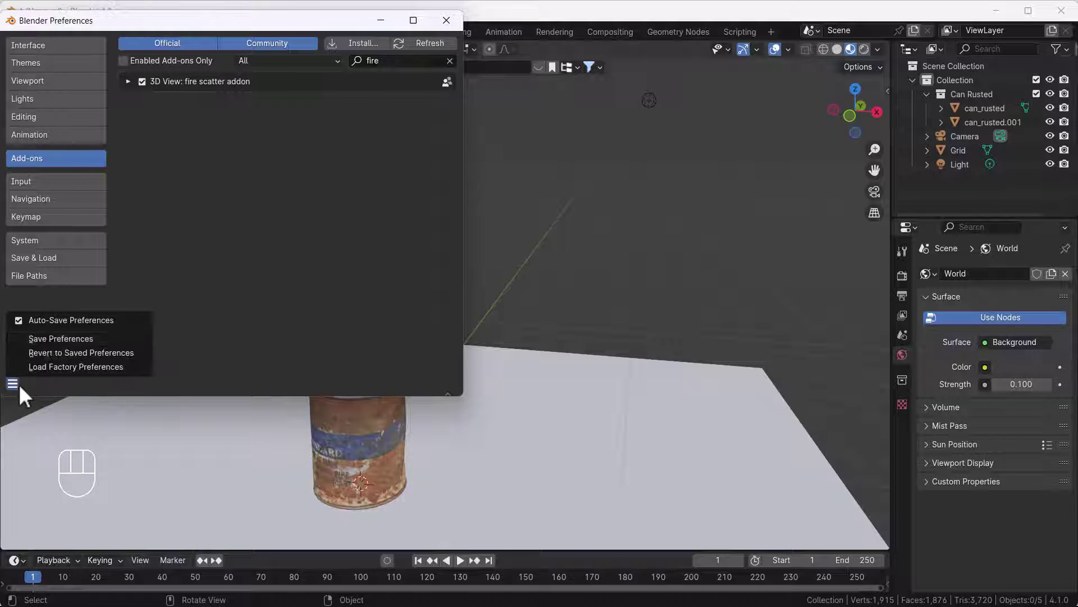
{"action": "left_click", "coordinate": [465, 245]}
{"action": "middle_click_drag", "start_coordinate": [465, 245], "coordinate": [422, 329], "text": "shift"}
{"action": "left_click", "coordinate": [422, 329]}
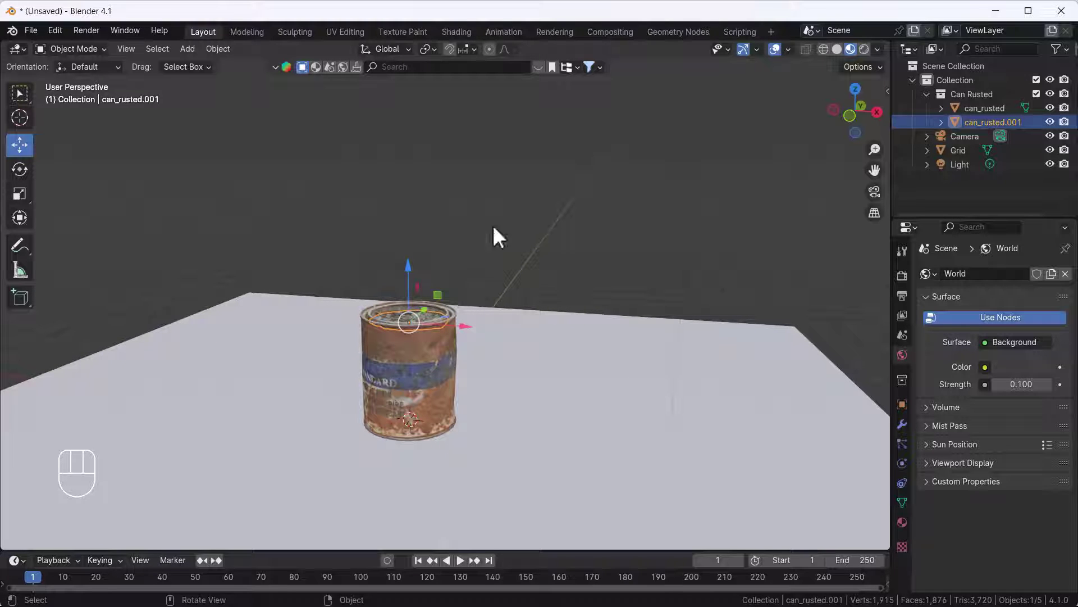
Scatter a new fire, fire.002, from the sidebar panel and select it in top view
{"action": "key", "text": "n"}
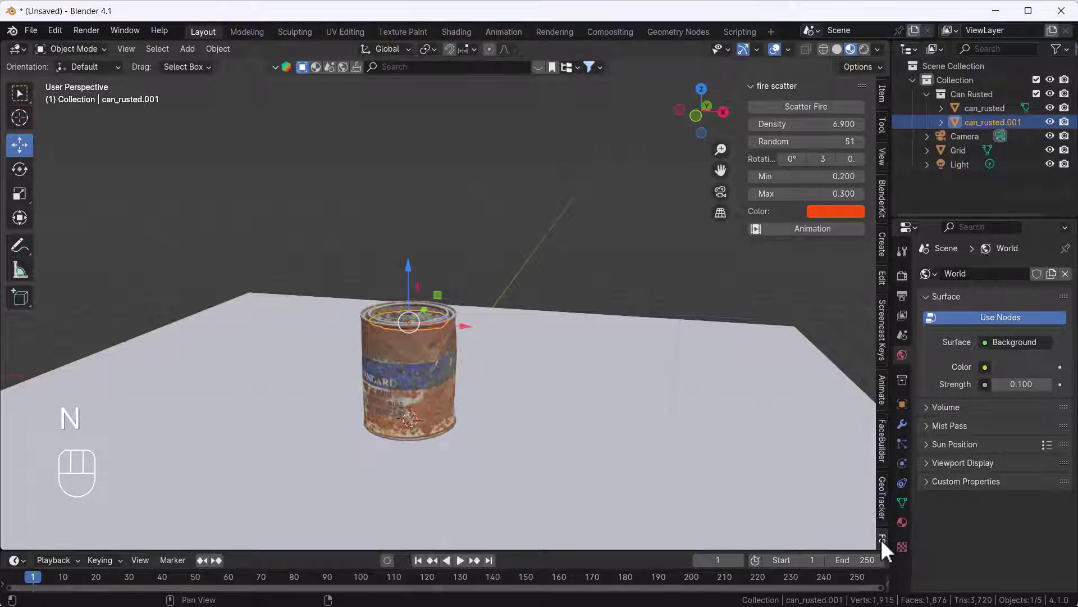
{"action": "left_click", "coordinate": [801, 107]}
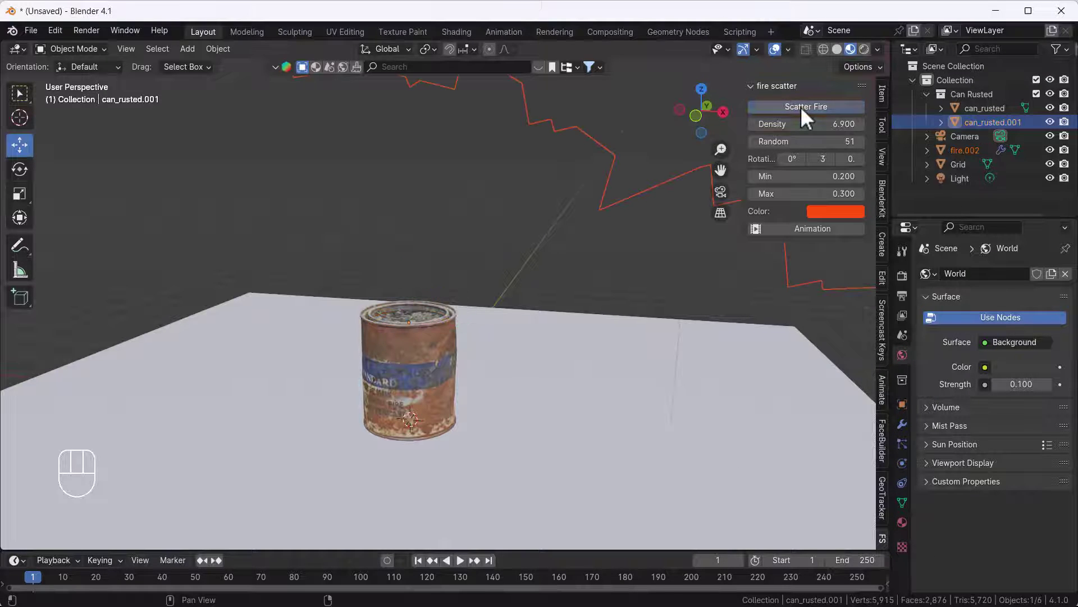
{"action": "middle_click_drag", "start_coordinate": [481, 281], "coordinate": [627, 397]}
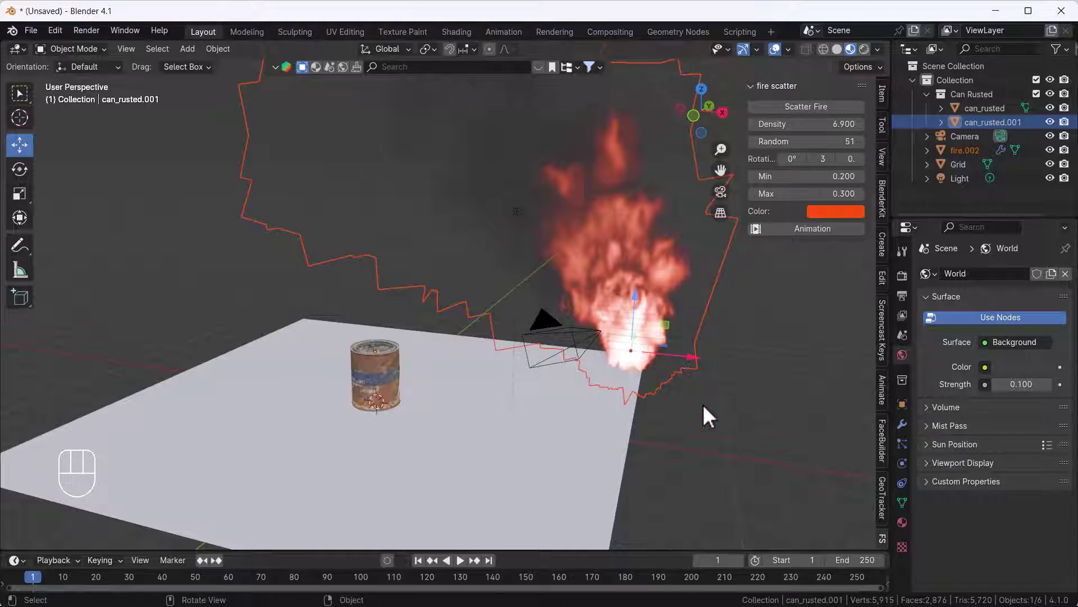
{"action": "left_click", "coordinate": [652, 348]}
{"action": "key", "text": "grave"}
{"action": "left_click", "coordinate": [611, 147]}
{"action": "middle_click_drag", "start_coordinate": [588, 280], "coordinate": [595, 326], "text": "shift"}
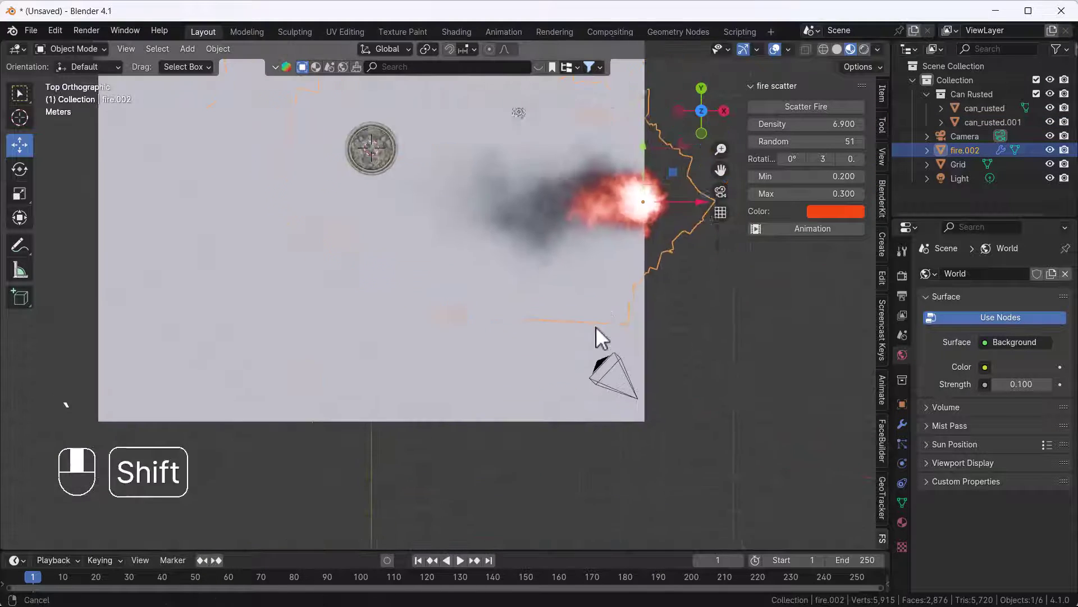
Move fire.002 over the can from top view, then lower it along Z into the can
{"action": "key", "text": "g"}
{"action": "left_click", "coordinate": [482, 321]}
{"action": "key", "text": "g"}
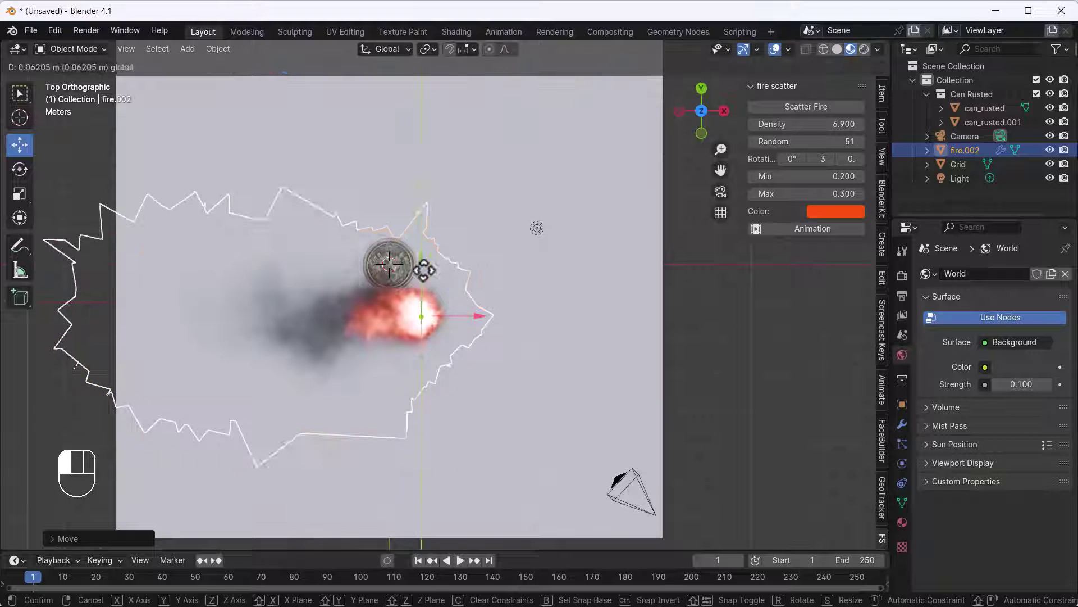
{"action": "left_click", "coordinate": [427, 248]}
{"action": "scroll", "coordinate": [466, 323], "scroll_direction": "up", "scroll_amount": 3}
{"action": "key", "text": "g"}
{"action": "middle_click_drag", "start_coordinate": [359, 292], "coordinate": [321, 353]}
{"action": "key", "text": "g"}
{"action": "key", "text": "z"}
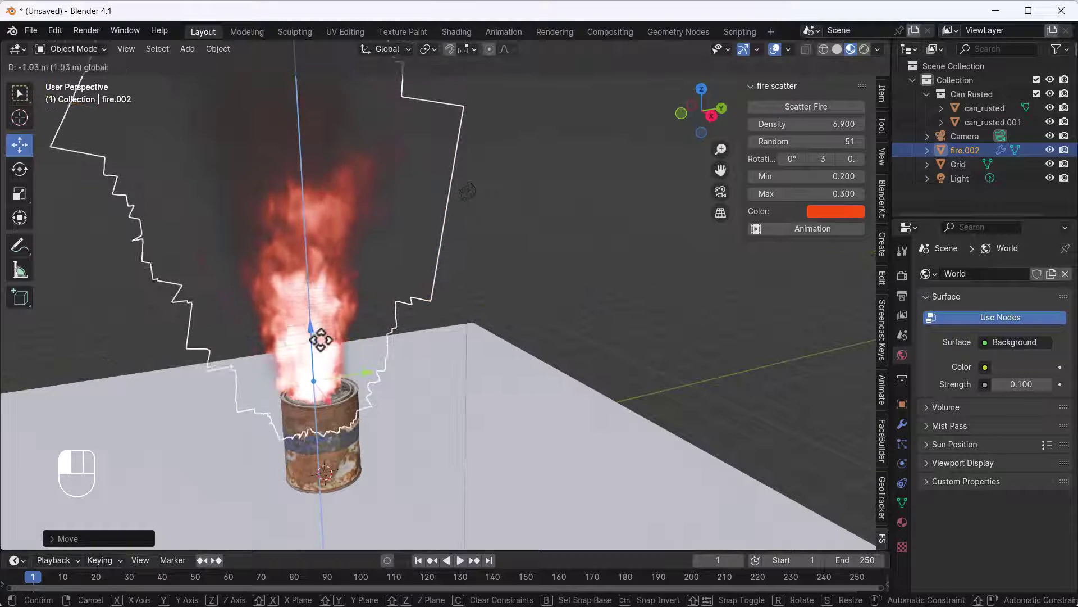
{"action": "left_click", "coordinate": [353, 400]}
Nudge the fire along X, scale it down, and fine-tune its position on the can
{"action": "middle_click_drag", "start_coordinate": [353, 400], "coordinate": [442, 376]}
{"action": "key", "text": "g"}
{"action": "key", "text": "x"}
{"action": "left_click", "coordinate": [445, 380]}
{"action": "key", "text": "s"}
{"action": "left_click", "coordinate": [456, 414]}
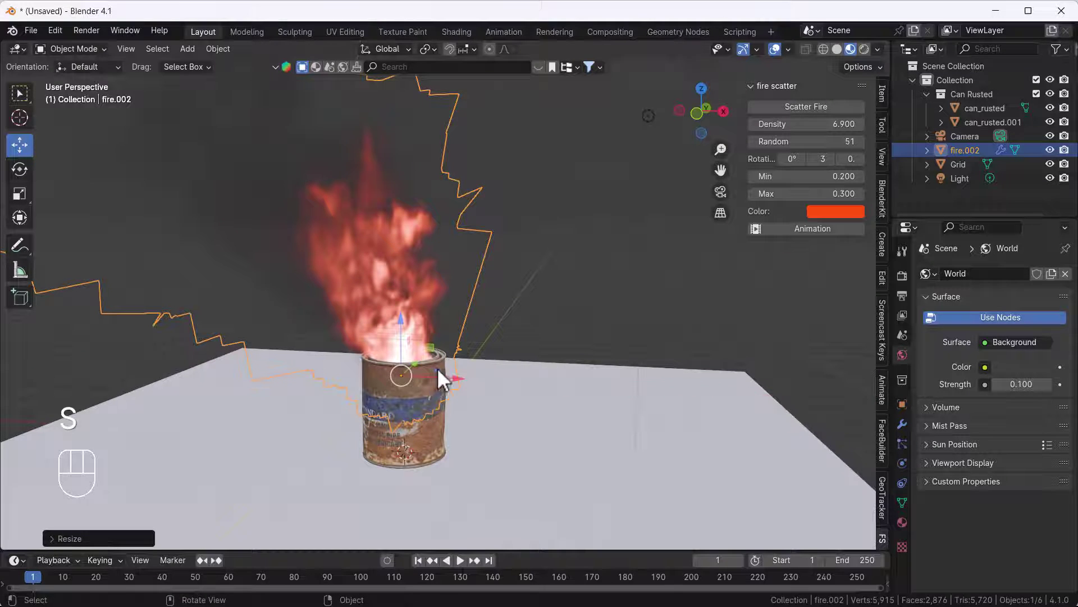
{"action": "left_click_drag", "start_coordinate": [440, 379], "coordinate": [444, 371]}
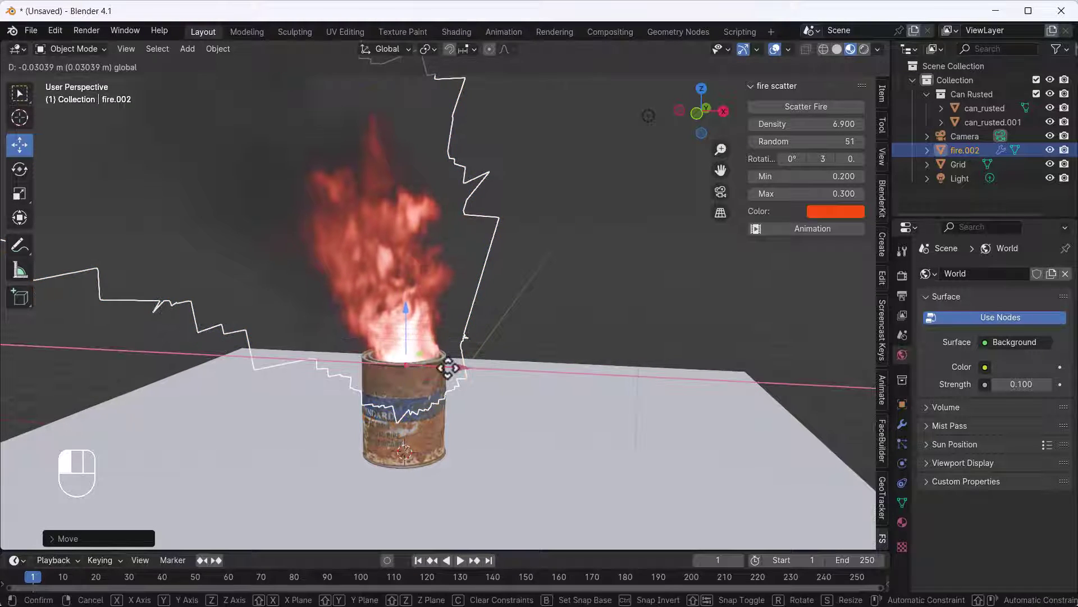
{"action": "left_click", "coordinate": [538, 298]}
Play the burning-can animation, rewind to frame 1, and switch to front view
{"action": "key", "text": "space"}
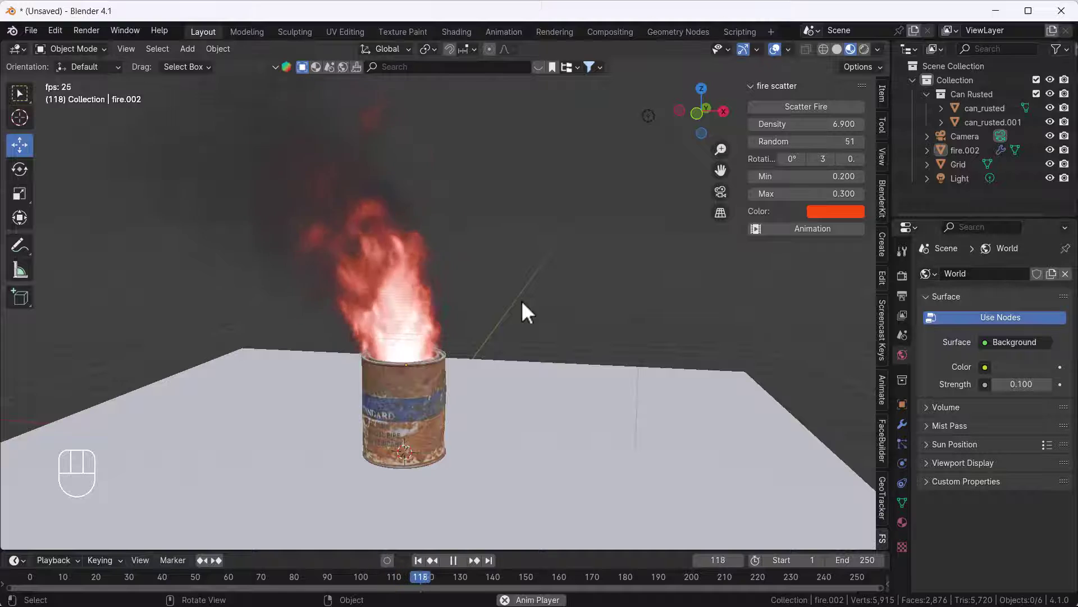
{"action": "key", "text": "space"}
{"action": "middle_click_drag", "start_coordinate": [499, 354], "coordinate": [491, 413]}
{"action": "key", "text": "space"}
{"action": "key", "text": "space"}
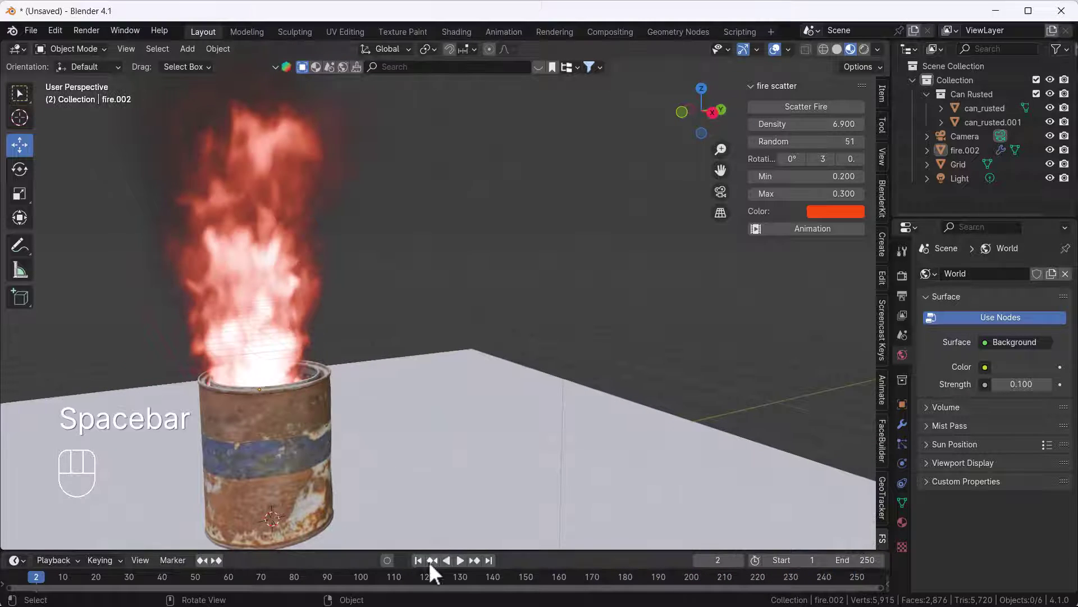
{"action": "left_click", "coordinate": [418, 560]}
{"action": "key", "text": "grave"}
{"action": "left_click", "coordinate": [292, 375]}
{"action": "middle_click_drag", "start_coordinate": [349, 375], "coordinate": [379, 316], "text": "shift"}
Add a Suzanne monkey head and move it along X beside the can
{"action": "key", "text": "shift+a"}
{"action": "mouse_move", "coordinate": [379, 313]}
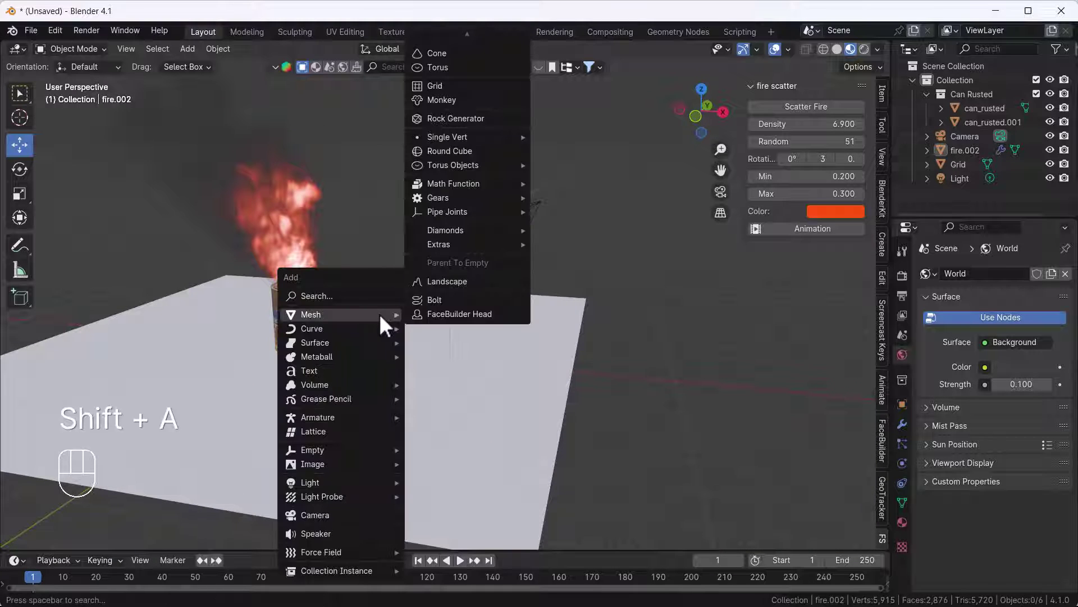
{"action": "mouse_move", "coordinate": [480, 49]}
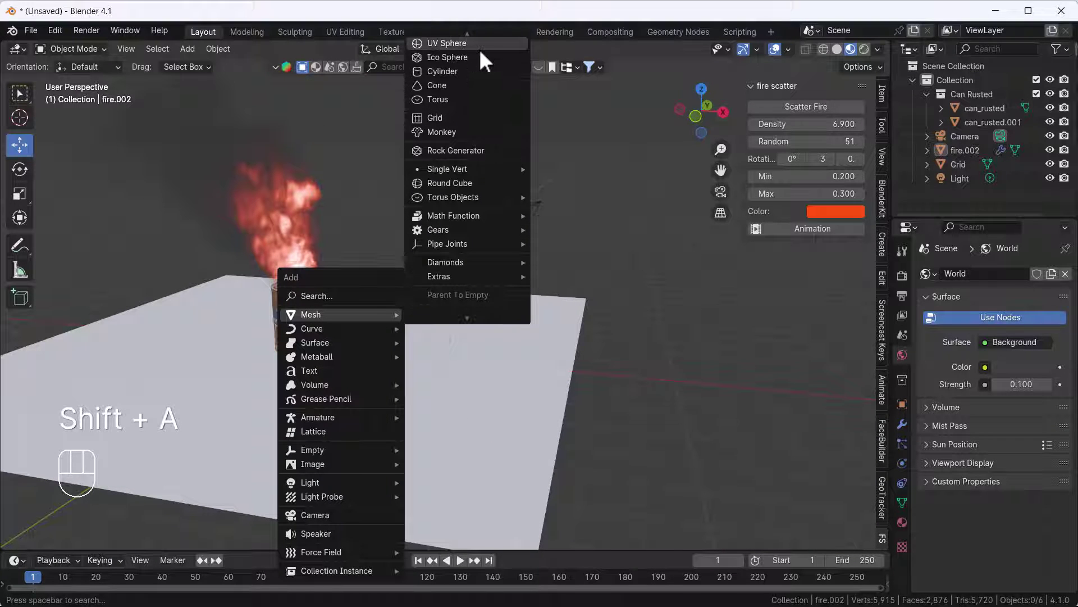
{"action": "scroll", "coordinate": [477, 45], "scroll_direction": "down", "scroll_amount": 3}
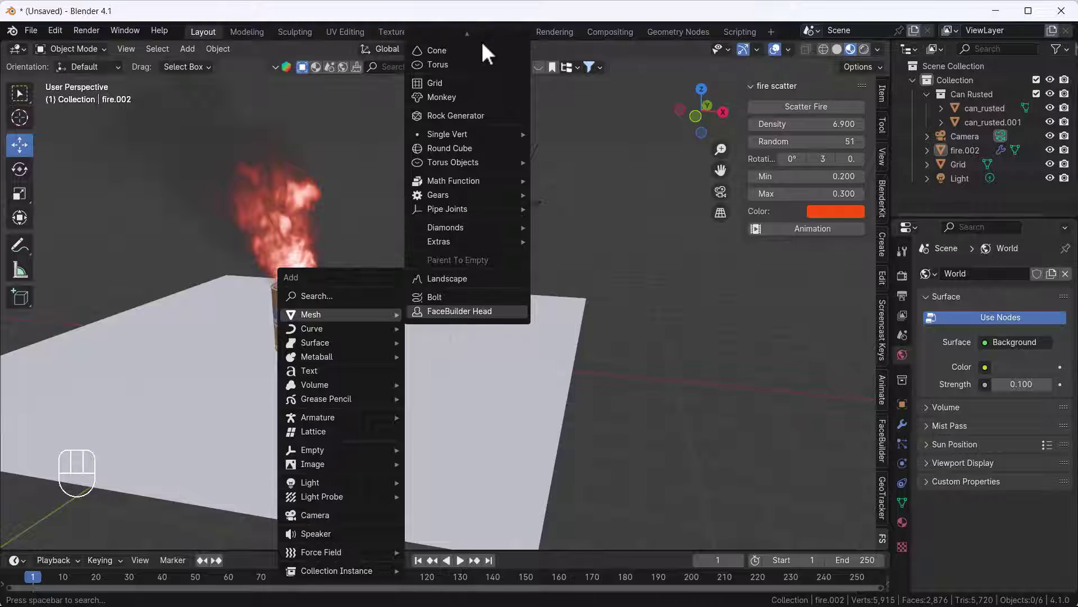
{"action": "left_click", "coordinate": [448, 102]}
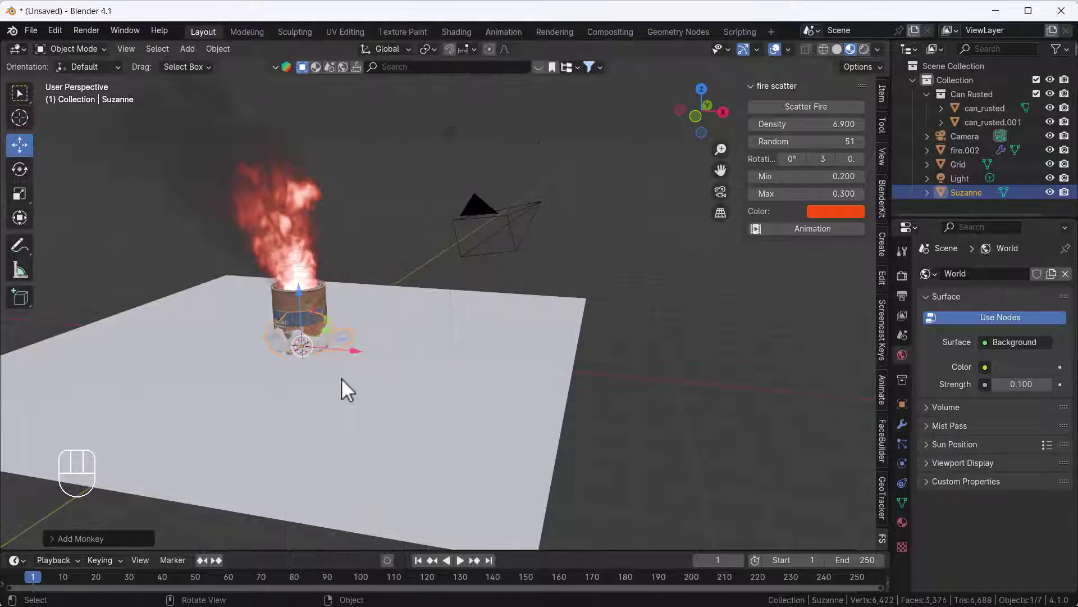
{"action": "key", "text": "g"}
{"action": "key", "text": "x"}
{"action": "left_click", "coordinate": [463, 335]}
{"action": "middle_click_drag", "start_coordinate": [419, 301], "coordinate": [426, 331]}
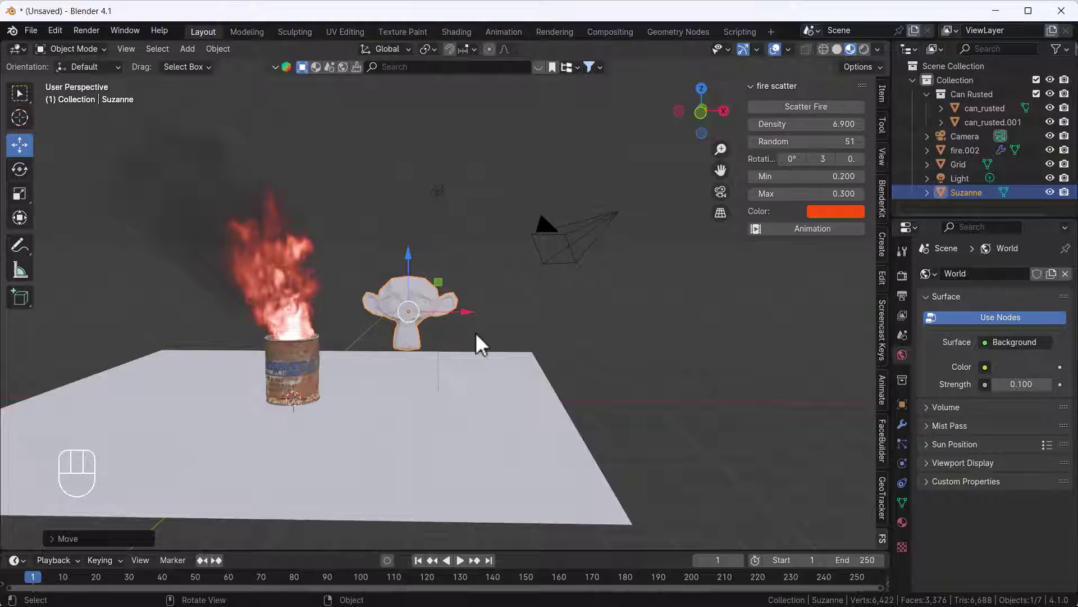
Scatter fire over the monkey head and delete the extra fire.003 object
{"action": "left_click", "coordinate": [808, 105]}
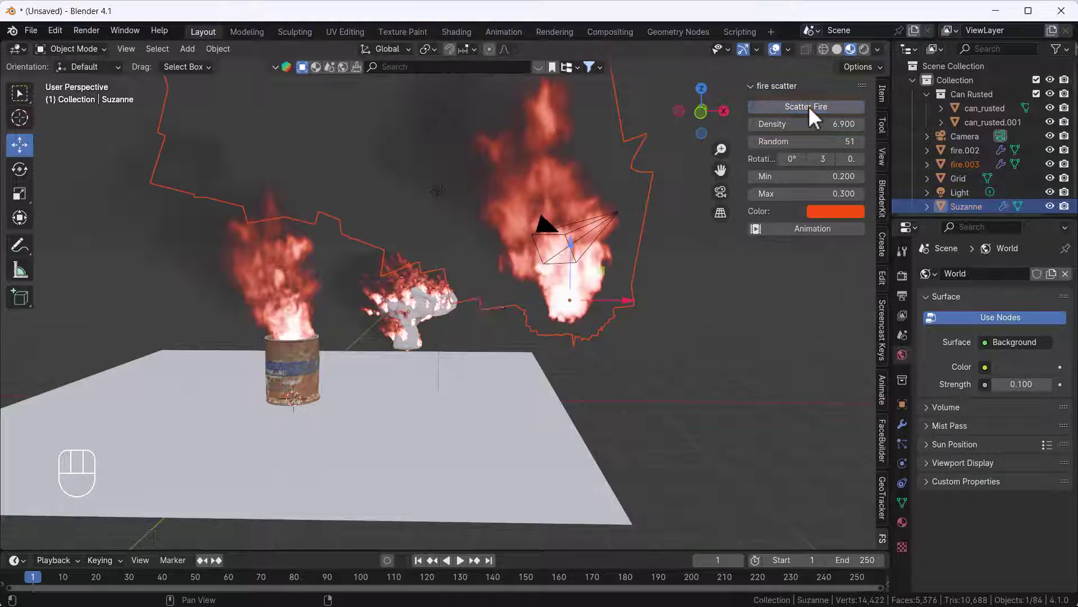
{"action": "left_click", "coordinate": [576, 277]}
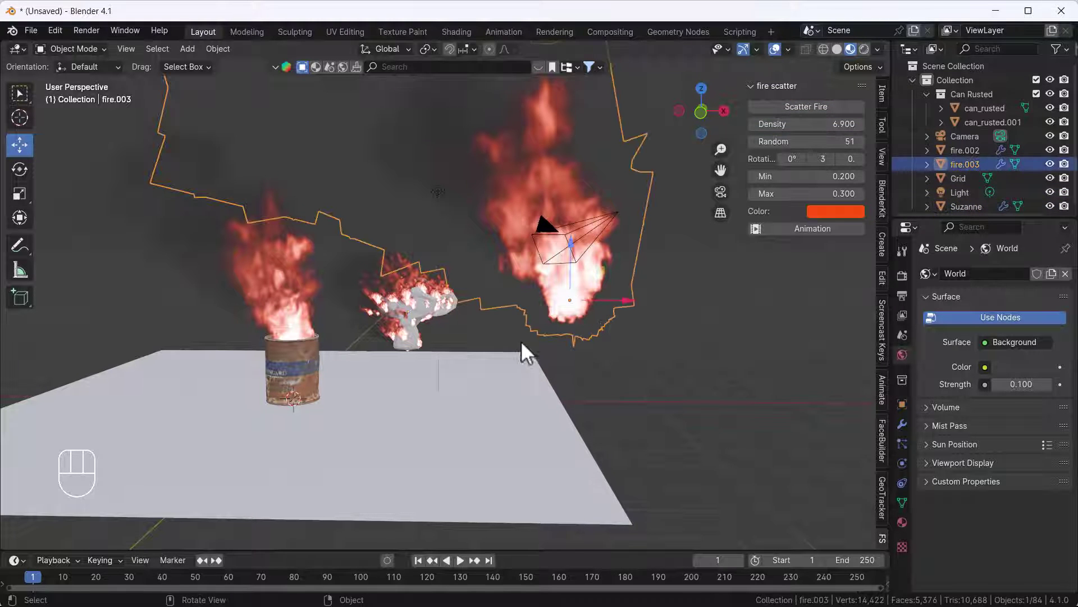
{"action": "key", "text": "Delete"}
{"action": "scroll", "coordinate": [454, 326], "scroll_direction": "up", "scroll_amount": 3}
{"action": "middle_click_drag", "start_coordinate": [429, 341], "coordinate": [430, 363]}
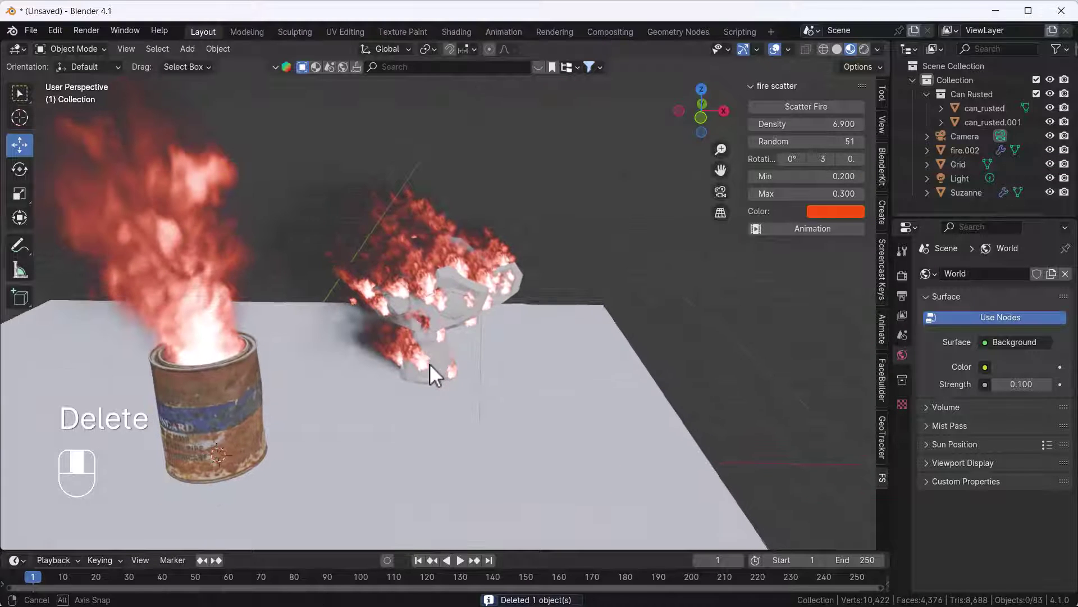
Preview the burning monkey, then raise the Min flame size to 0.900 and replay
{"action": "key", "text": "space"}
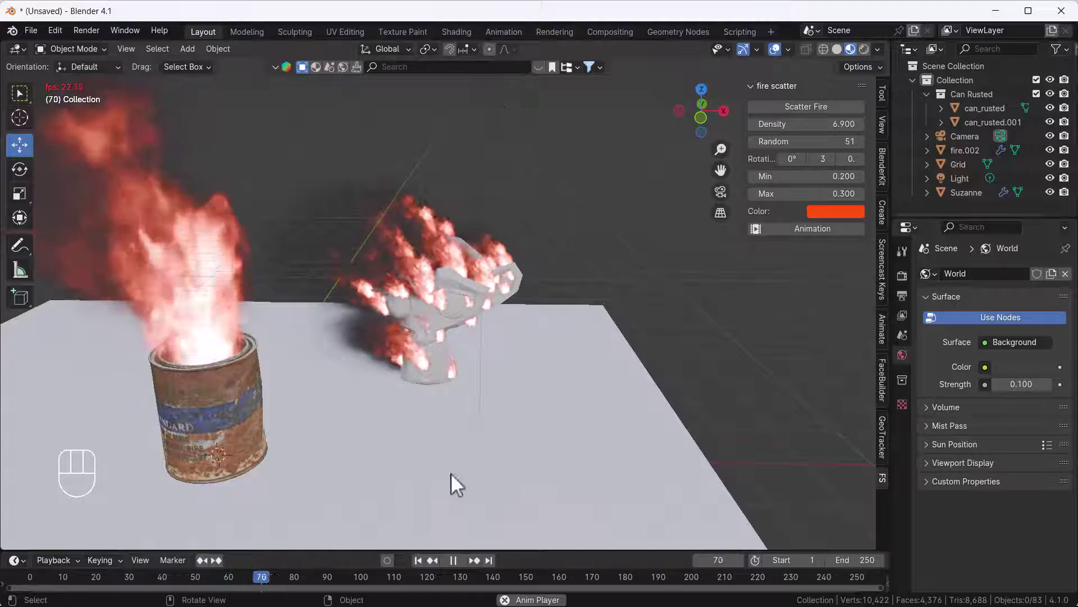
{"action": "key", "text": "space"}
{"action": "key", "text": "space"}
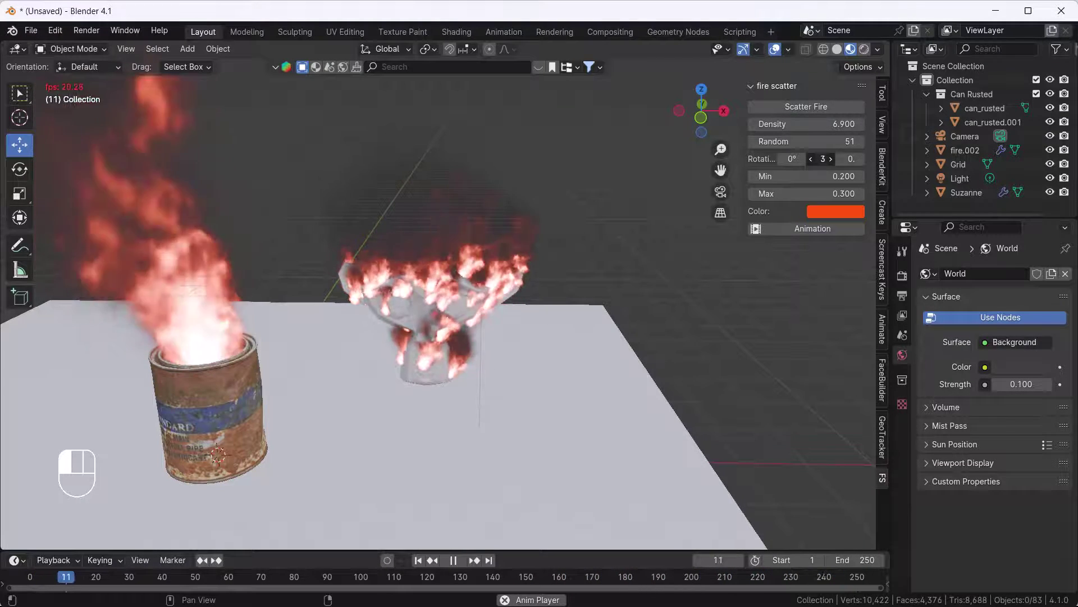
{"action": "mouse_move", "coordinate": [792, 159]}
{"action": "left_mouse_down"}
{"action": "mouse_move", "coordinate": [770, 159]}
{"action": "mouse_move", "coordinate": [791, 159]}
{"action": "left_mouse_up"}
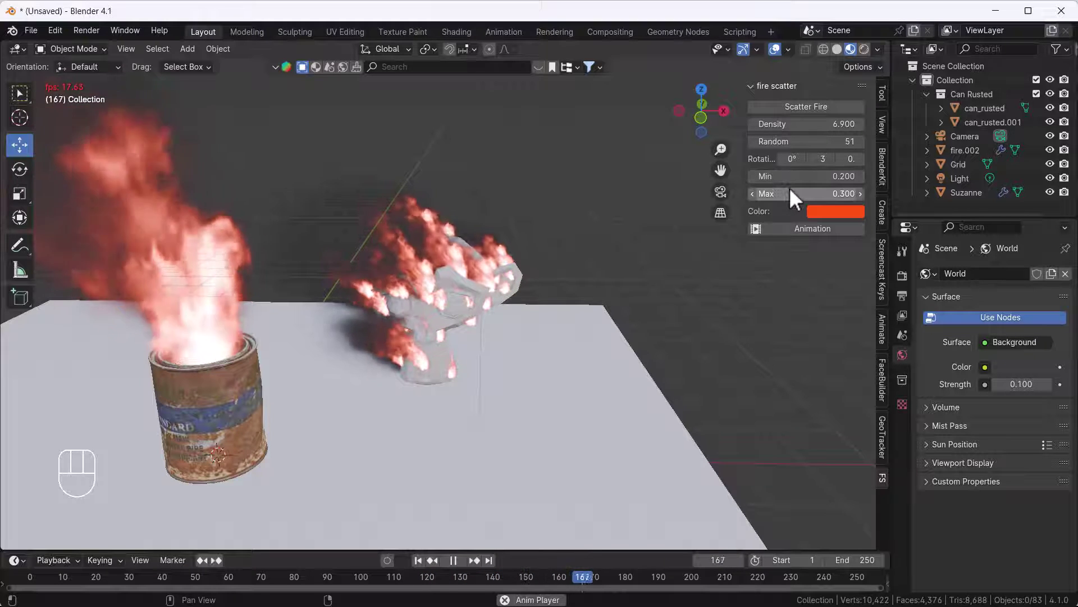
{"action": "key", "text": "space"}
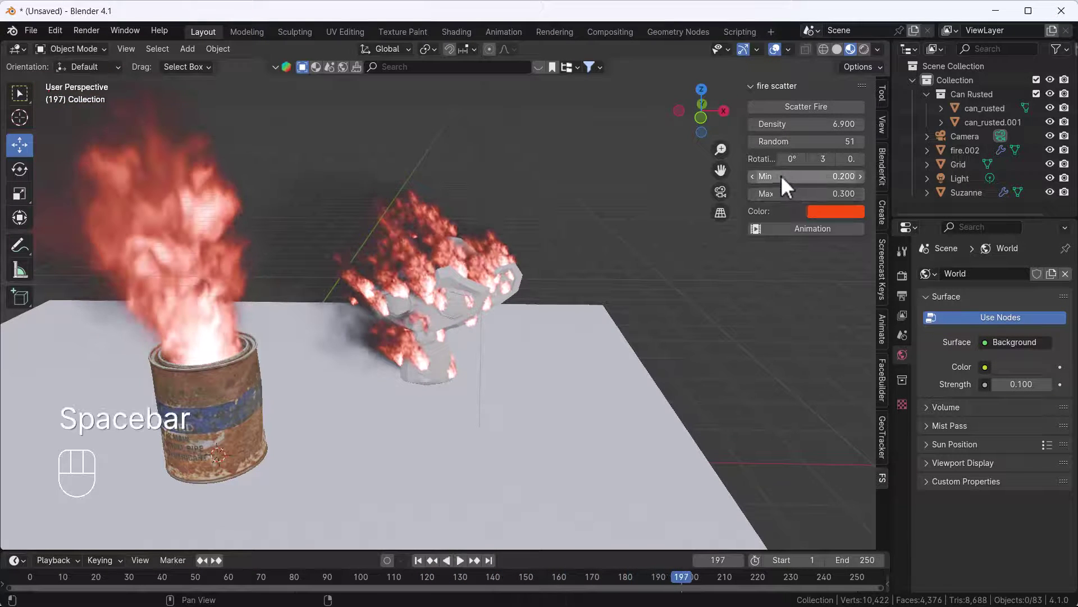
{"action": "left_click_drag", "start_coordinate": [806, 176], "coordinate": [843, 175]}
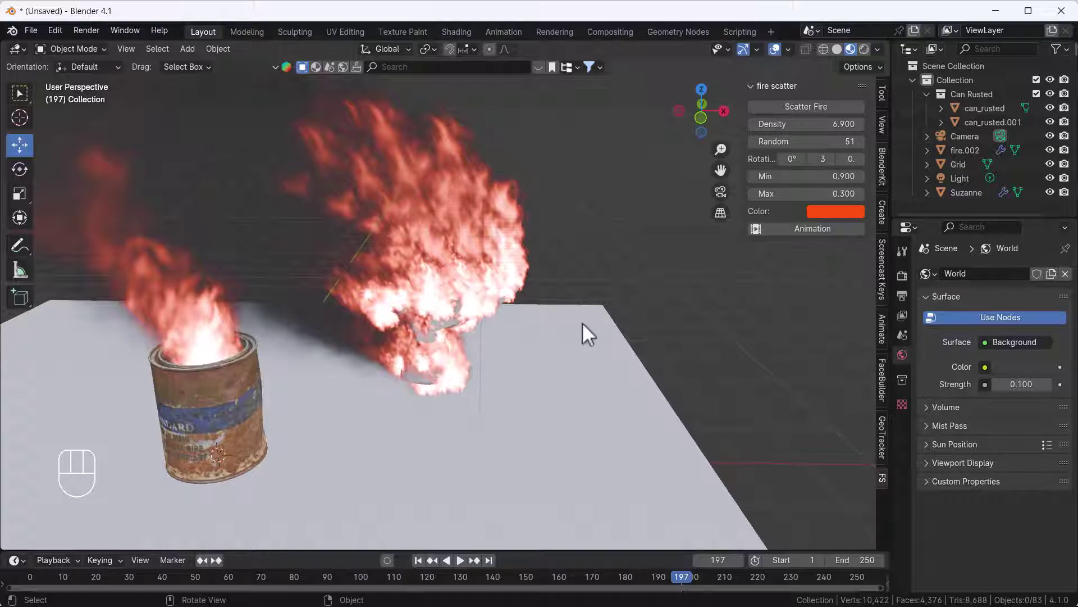
{"action": "key", "text": "space"}
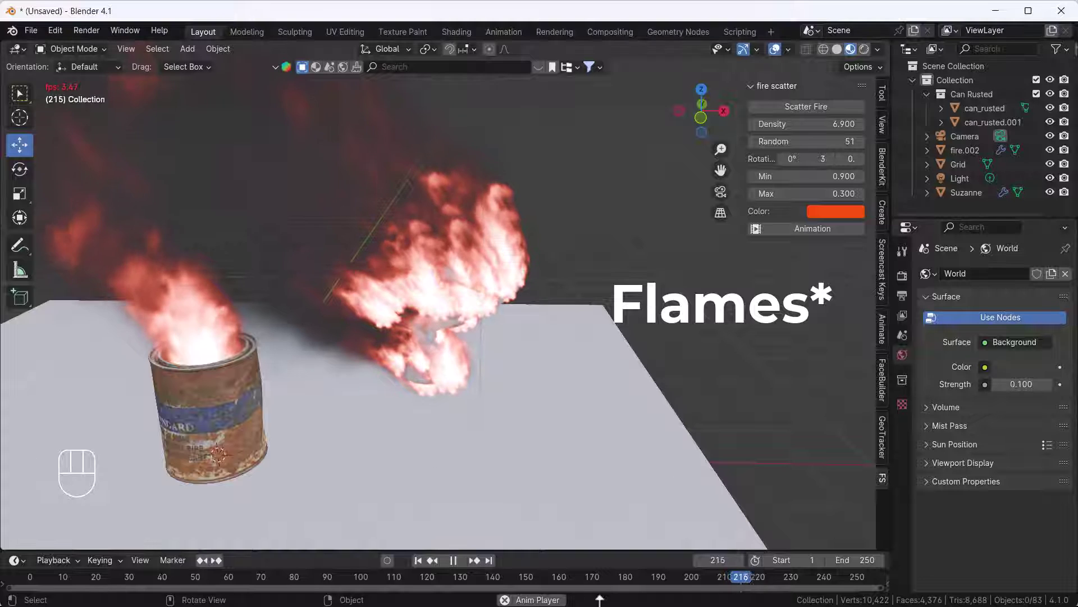
{"action": "key", "text": "space"}
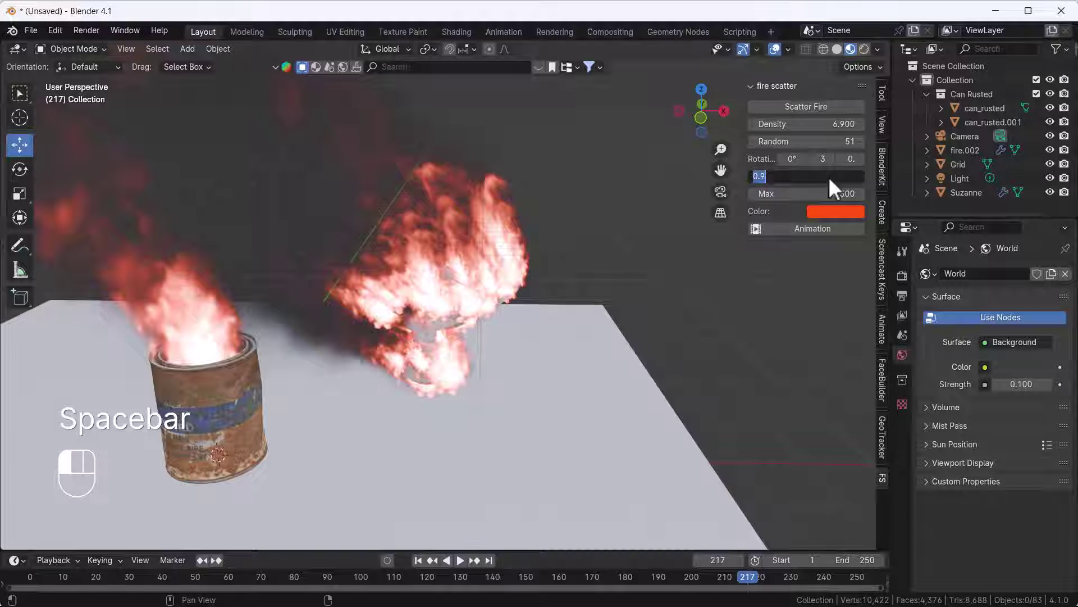
Lower Min back to 0.200, replay, and set the scatter Random value to 72
{"action": "left_click_drag", "start_coordinate": [828, 176], "coordinate": [828, 176]}
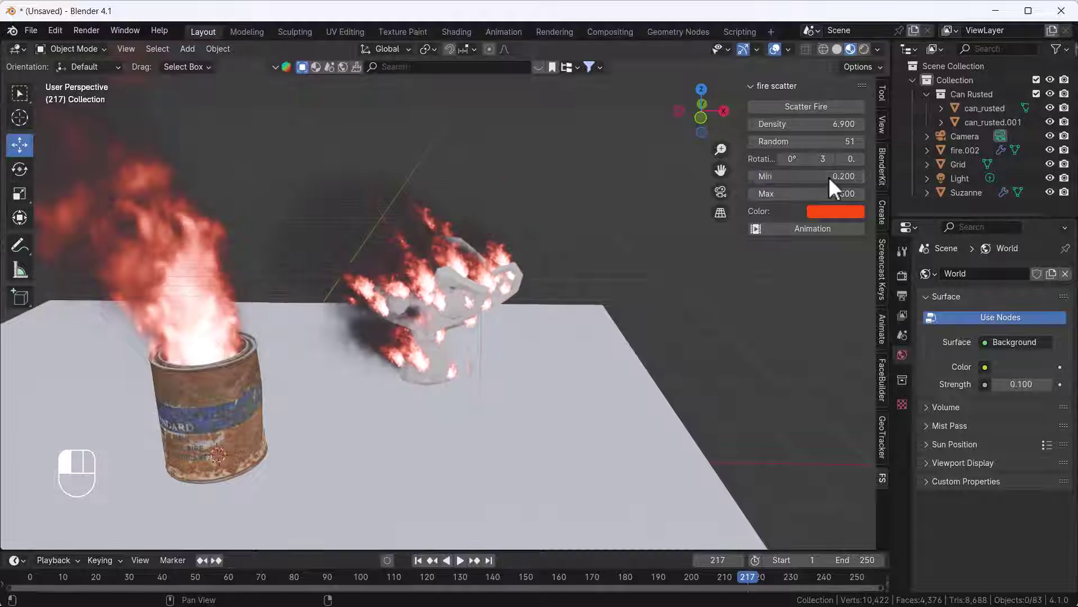
{"action": "key", "text": "space"}
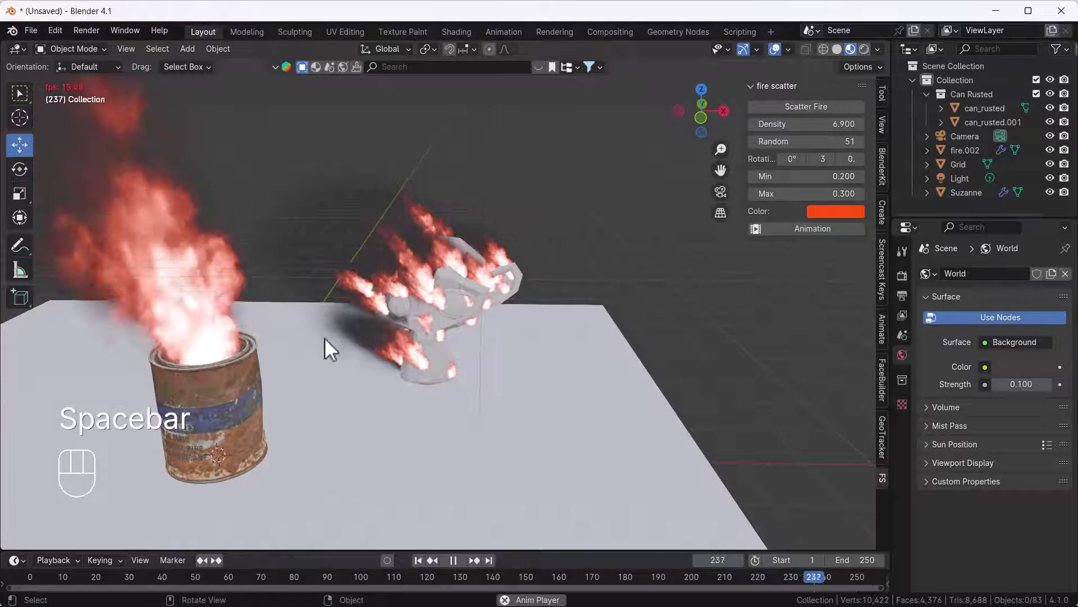
{"action": "key", "text": "space"}
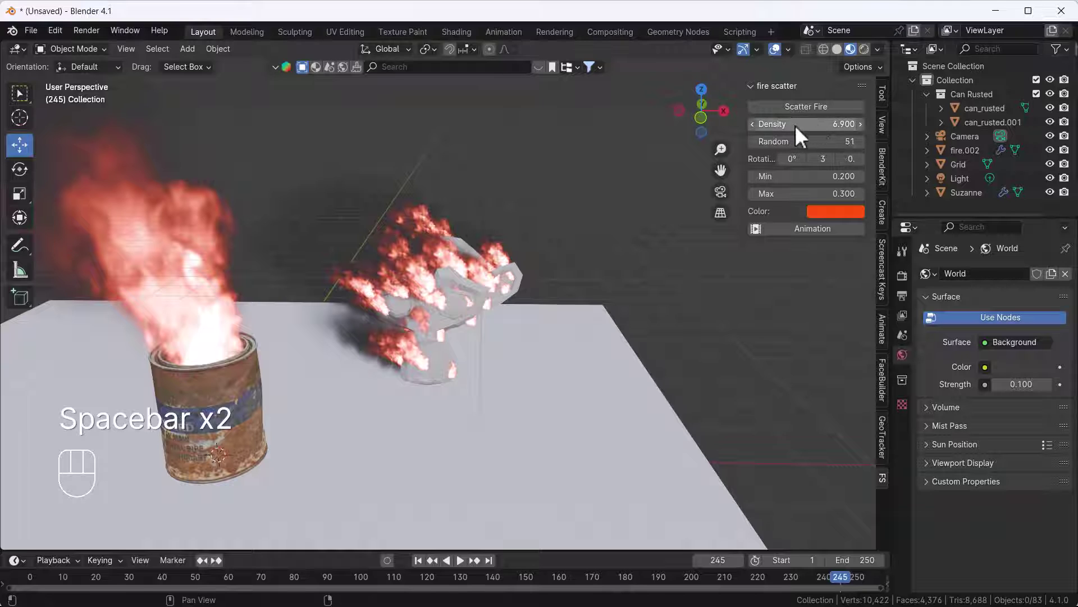
{"action": "left_click_drag", "start_coordinate": [797, 142], "coordinate": [831, 141]}
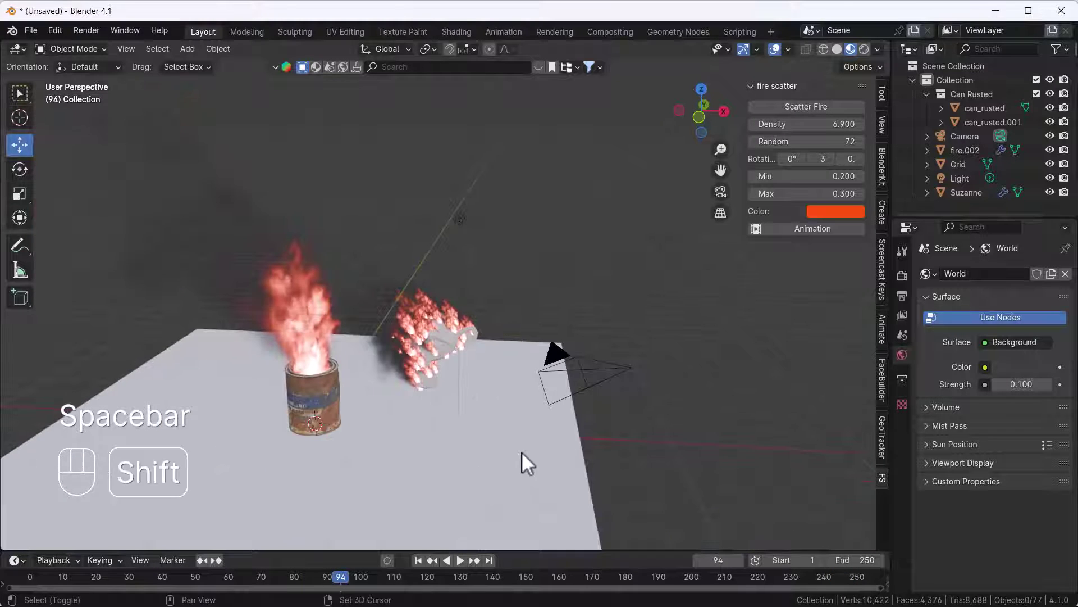
Add a UV sphere and move it right of the can and upward
{"action": "middle_click_drag", "start_coordinate": [521, 452], "coordinate": [450, 380], "text": "shift"}
{"action": "key", "text": "shift+a"}
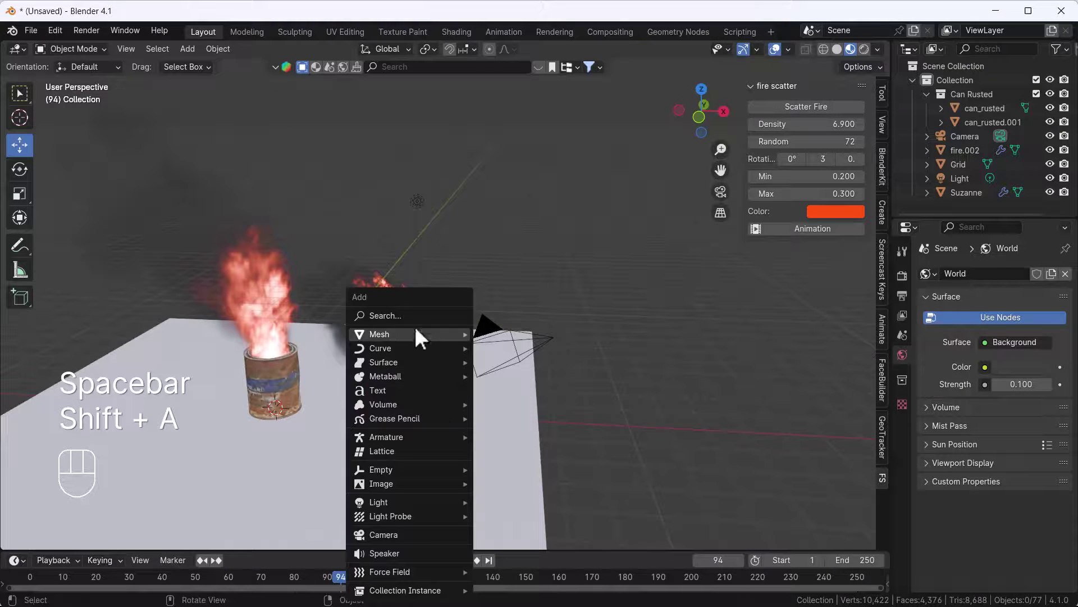
{"action": "mouse_move", "coordinate": [424, 335]}
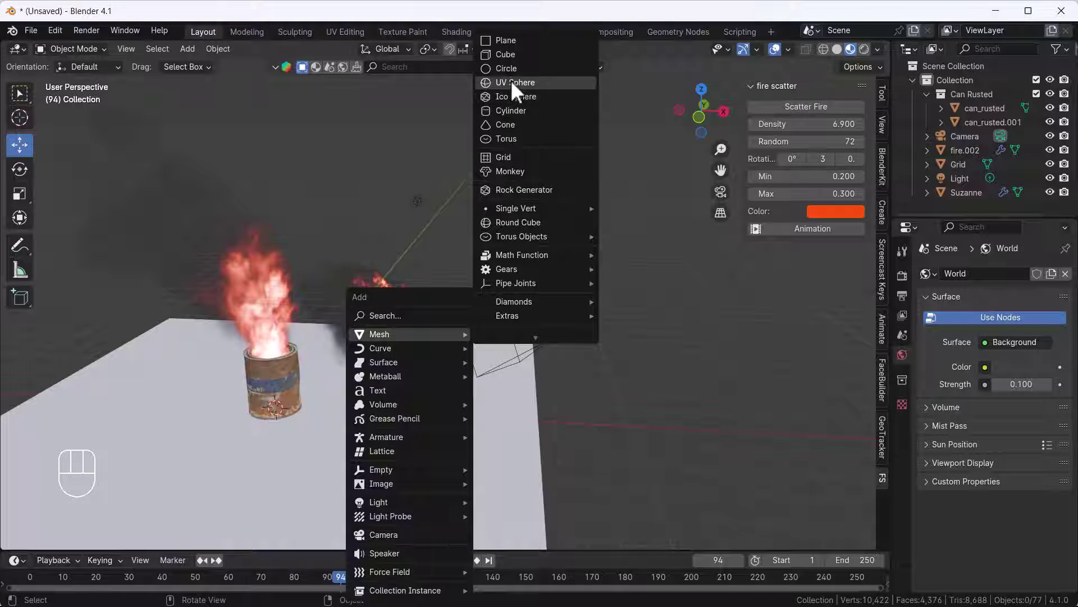
{"action": "left_click", "coordinate": [511, 81]}
{"action": "middle_click_drag", "start_coordinate": [466, 179], "coordinate": [319, 419]}
{"action": "left_click_drag", "start_coordinate": [327, 408], "coordinate": [581, 322]}
{"action": "middle_click_drag", "start_coordinate": [582, 322], "coordinate": [761, 92]}
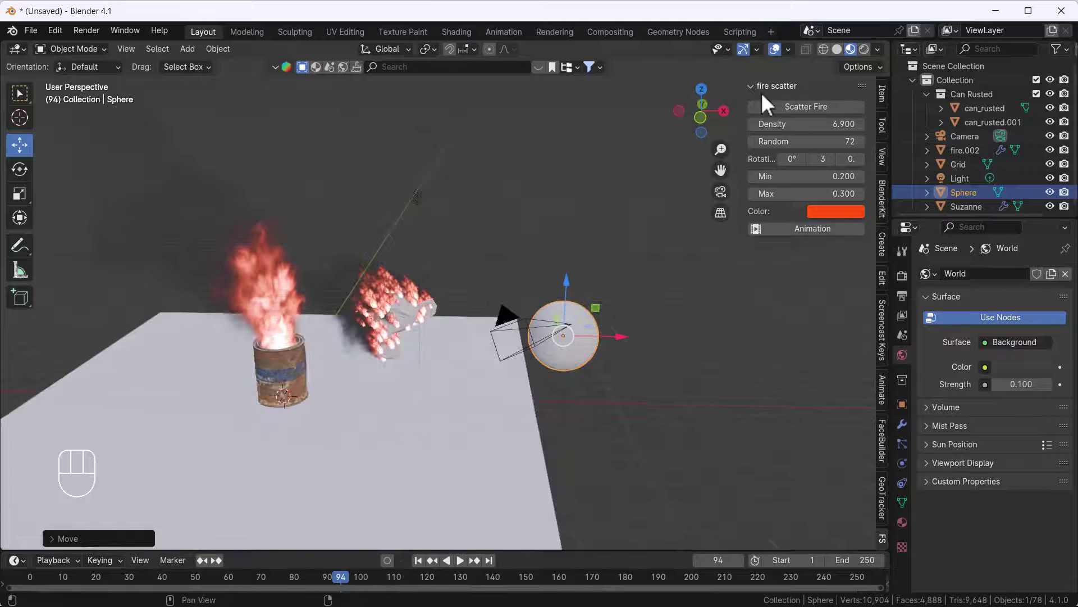
Scatter fire over the sphere and delete the extra fire.004 object
{"action": "left_click", "coordinate": [789, 109]}
{"action": "middle_click_drag", "start_coordinate": [622, 339], "coordinate": [631, 380]}
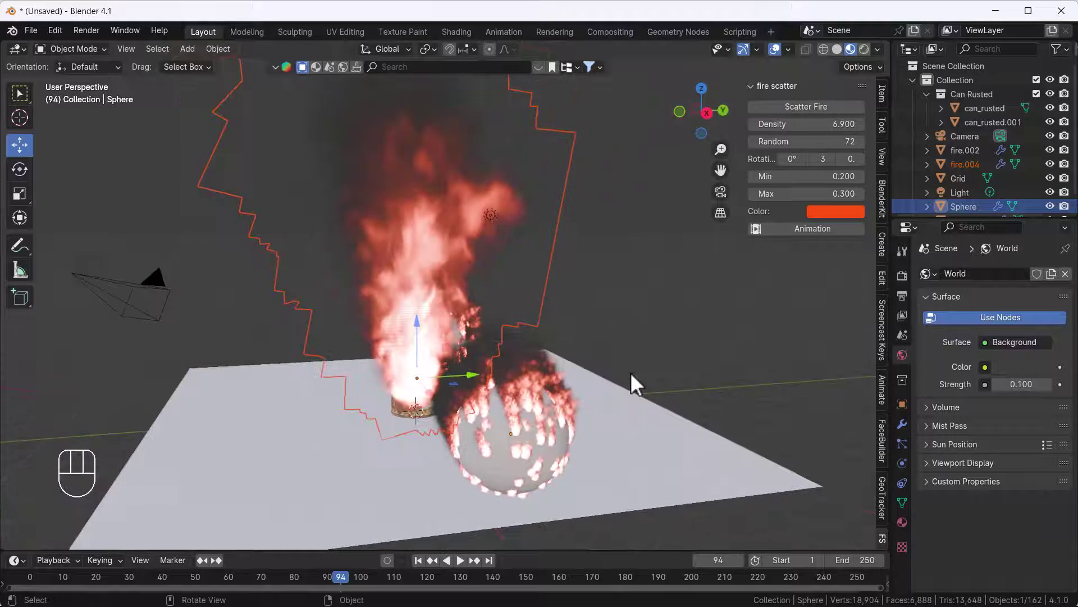
{"action": "left_click", "coordinate": [421, 373]}
{"action": "left_click_drag", "start_coordinate": [458, 385], "coordinate": [758, 374]}
{"action": "key", "text": "Delete"}
{"action": "middle_click_drag", "start_coordinate": [758, 374], "coordinate": [547, 432]}
{"action": "scroll", "coordinate": [548, 433], "scroll_direction": "down", "scroll_amount": 4}
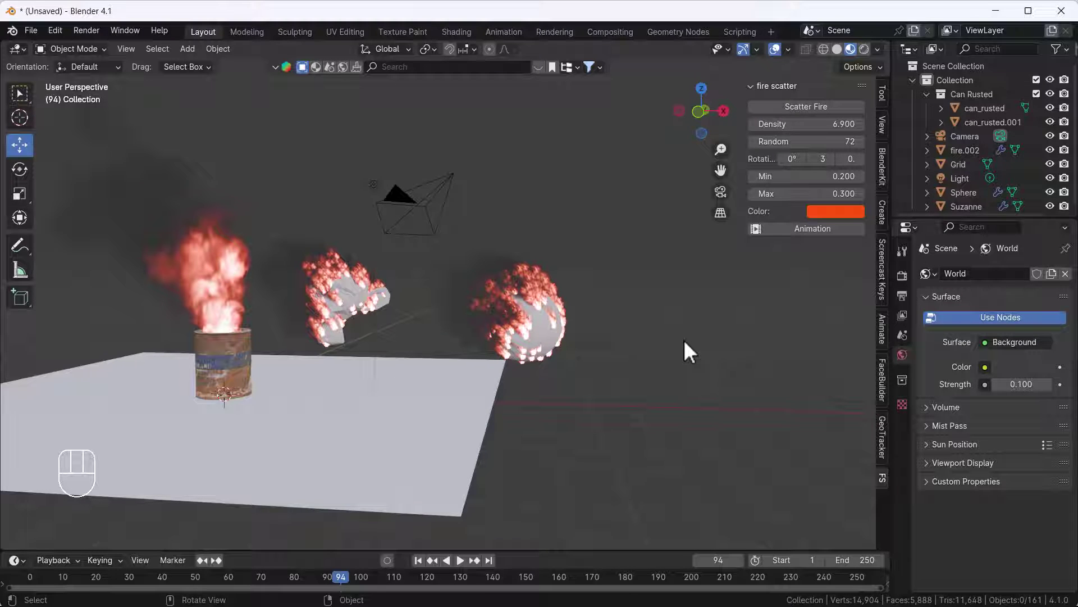
Play the animation of the can, monkey and sphere burning, stopping at frame 168
{"action": "left_click", "coordinate": [459, 560]}
{"action": "middle_click_drag", "start_coordinate": [593, 409], "coordinate": [524, 318]}
{"action": "key", "text": "space"}
{"action": "scroll", "coordinate": [520, 412], "scroll_direction": "down", "scroll_amount": 4}
{"action": "middle_click_drag", "start_coordinate": [520, 412], "coordinate": [528, 384], "text": "shift"}
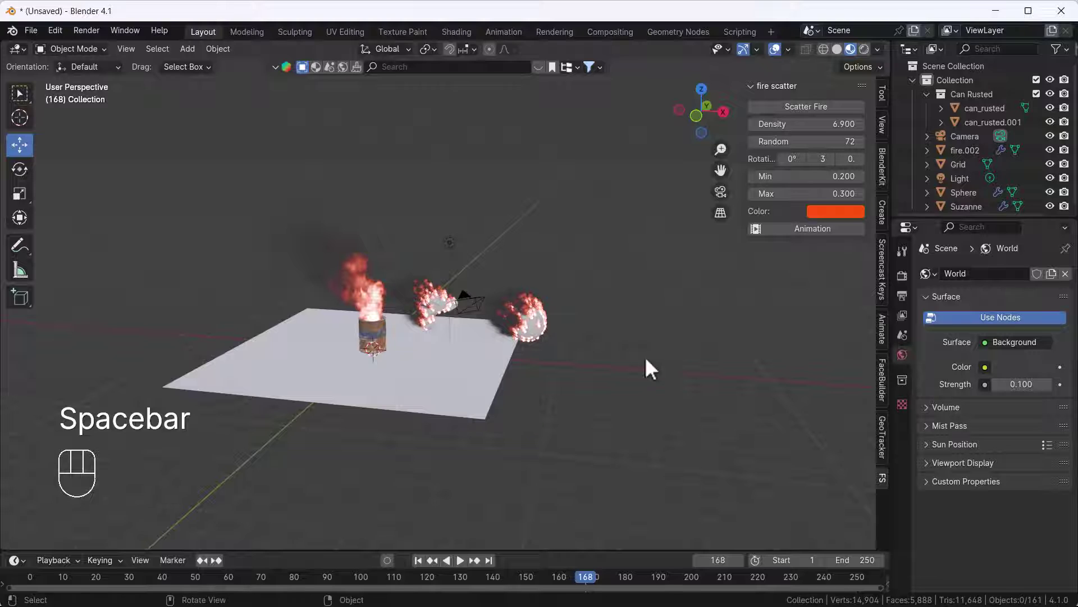
{"action": "scroll", "coordinate": [503, 382], "scroll_direction": "up", "scroll_amount": 3}
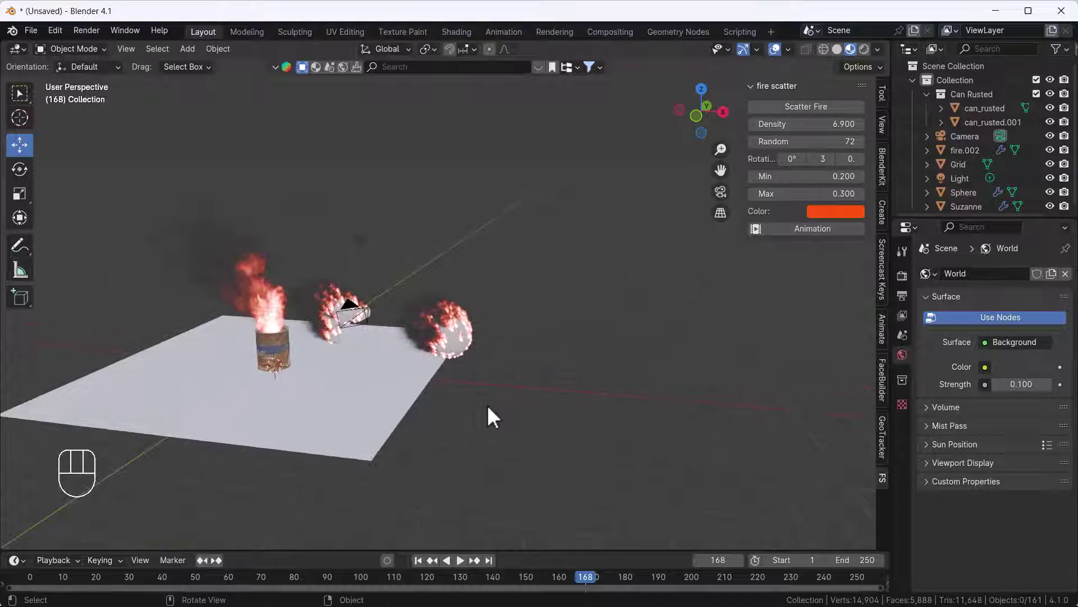
Open the Add menu and close it again without adding anything
{"action": "key", "text": "shift+a"}
{"action": "mouse_move", "coordinate": [534, 345]}
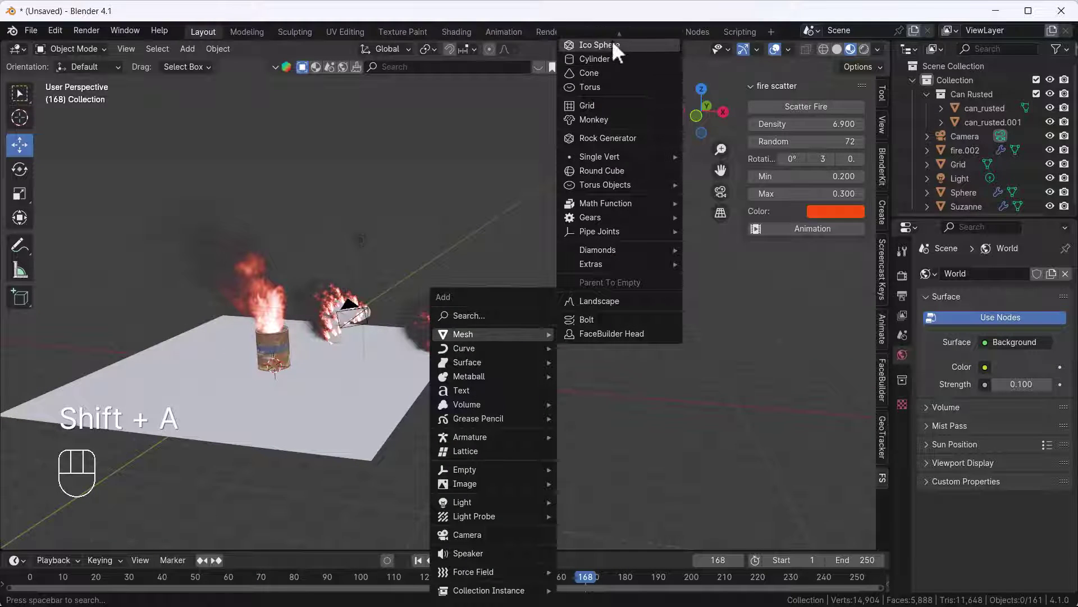
{"action": "mouse_move", "coordinate": [476, 335]}
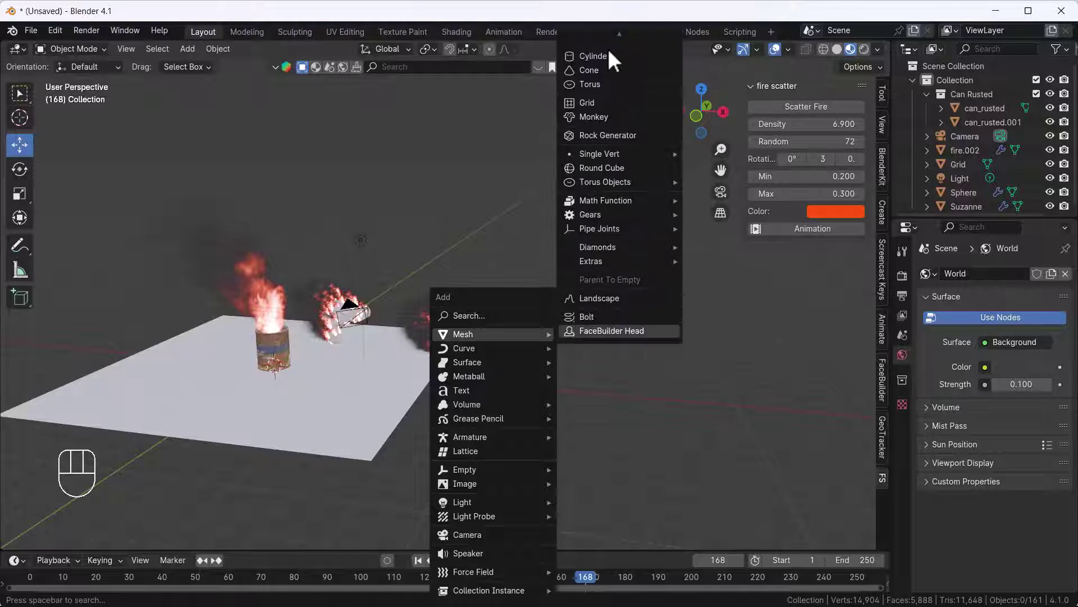
{"action": "key", "text": "Escape"}
{"action": "scroll", "coordinate": [478, 418], "scroll_direction": "down", "scroll_amount": 2}
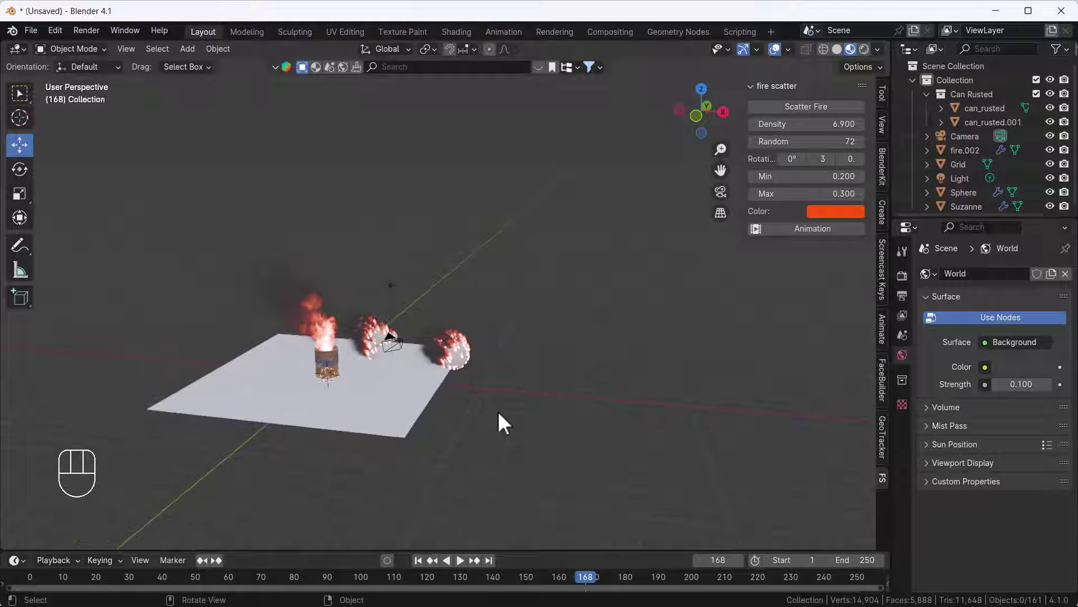
Delete all objects, switch to front view, and add a plane mesh
{"action": "key", "text": "a"}
{"action": "key", "text": "Delete"}
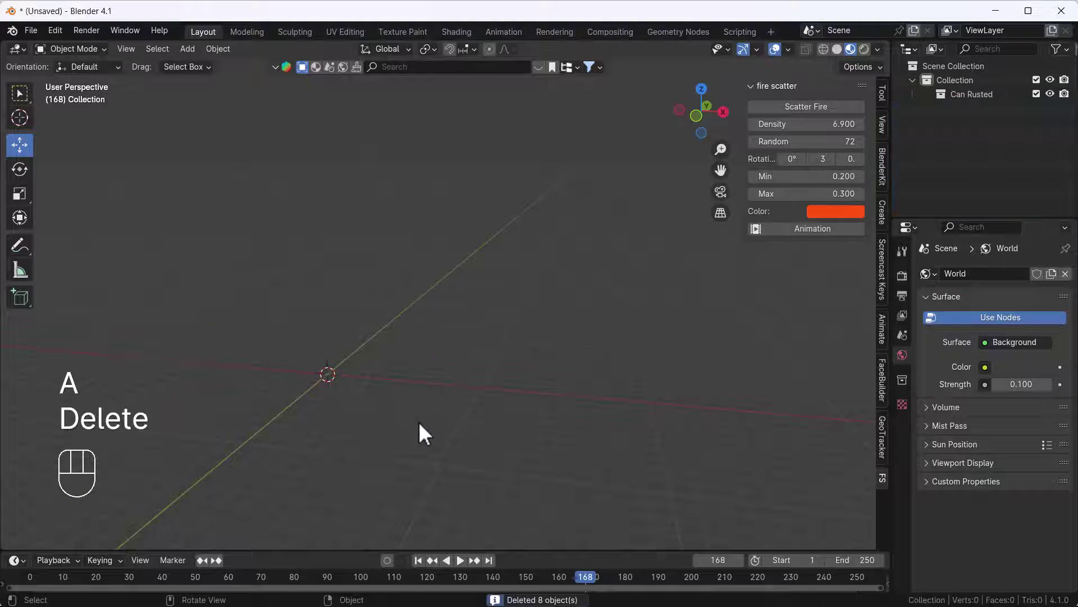
{"action": "key", "text": "grave"}
{"action": "left_click", "coordinate": [212, 253]}
{"action": "key", "text": "shift+a"}
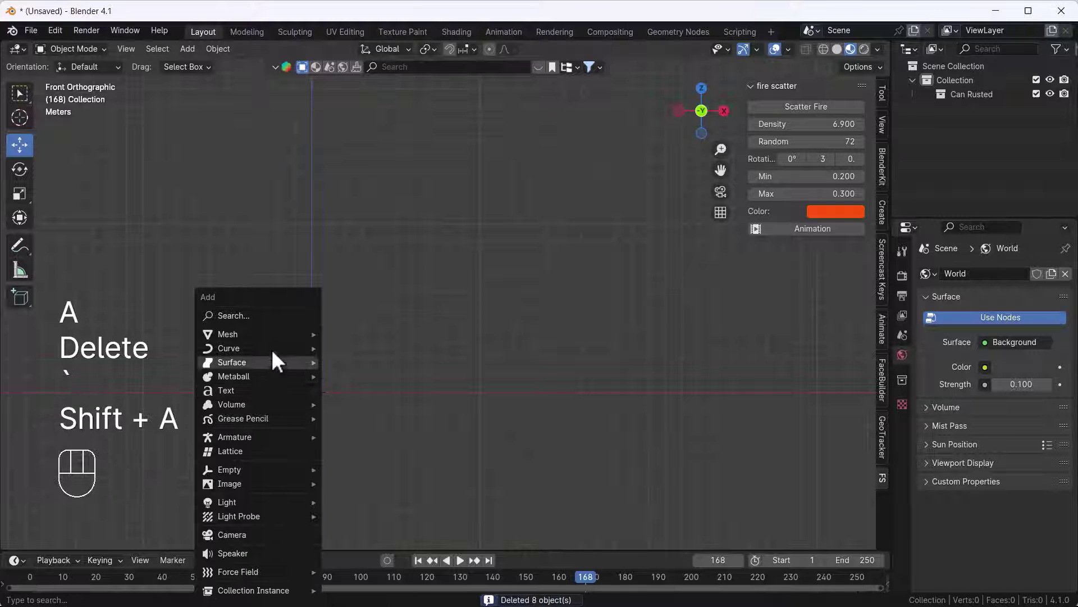
{"action": "mouse_move", "coordinate": [292, 334]}
{"action": "left_click", "coordinate": [365, 42]}
{"action": "middle_click_drag", "start_coordinate": [335, 363], "coordinate": [337, 414]}
Scale the plane up greatly and apply its scale
{"action": "key", "text": "s"}
{"action": "left_click", "coordinate": [488, 368]}
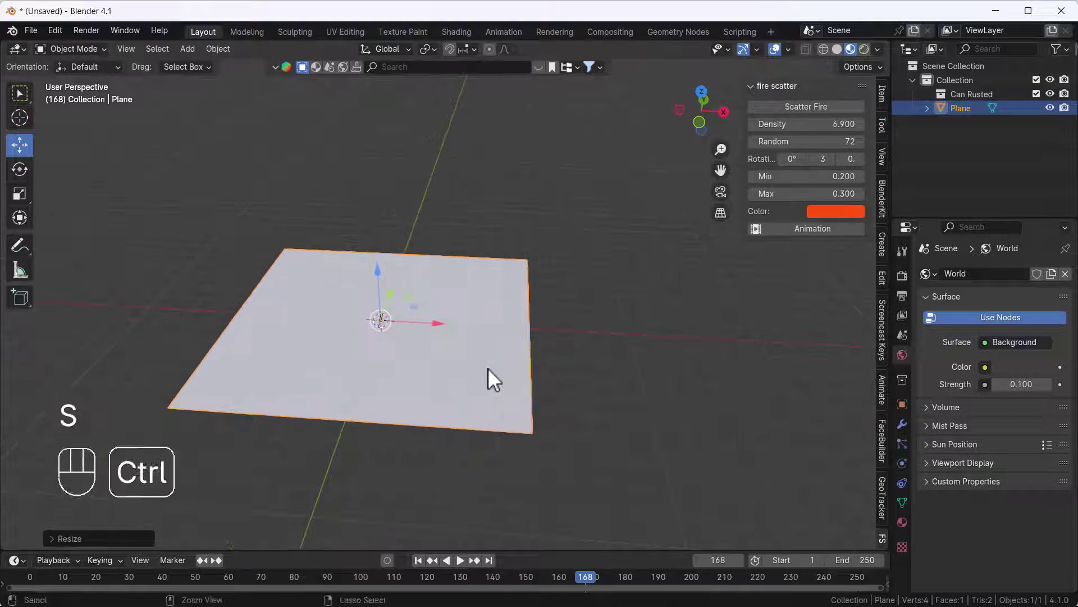
{"action": "key", "text": "ctrl+a"}
{"action": "left_click", "coordinate": [487, 368]}
{"action": "scroll", "coordinate": [420, 332], "scroll_direction": "down", "scroll_amount": 3}
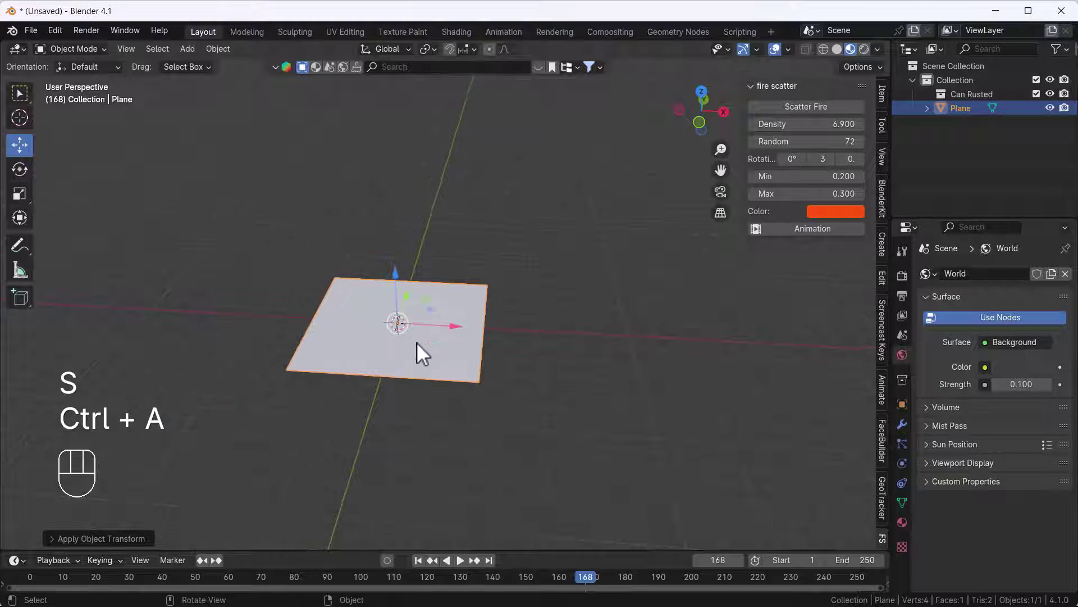
Subdivide the plane once in Edit Mode, then undo it
{"action": "key", "text": "Tab"}
{"action": "right_click", "coordinate": [436, 320]}
{"action": "left_click", "coordinate": [406, 345]}
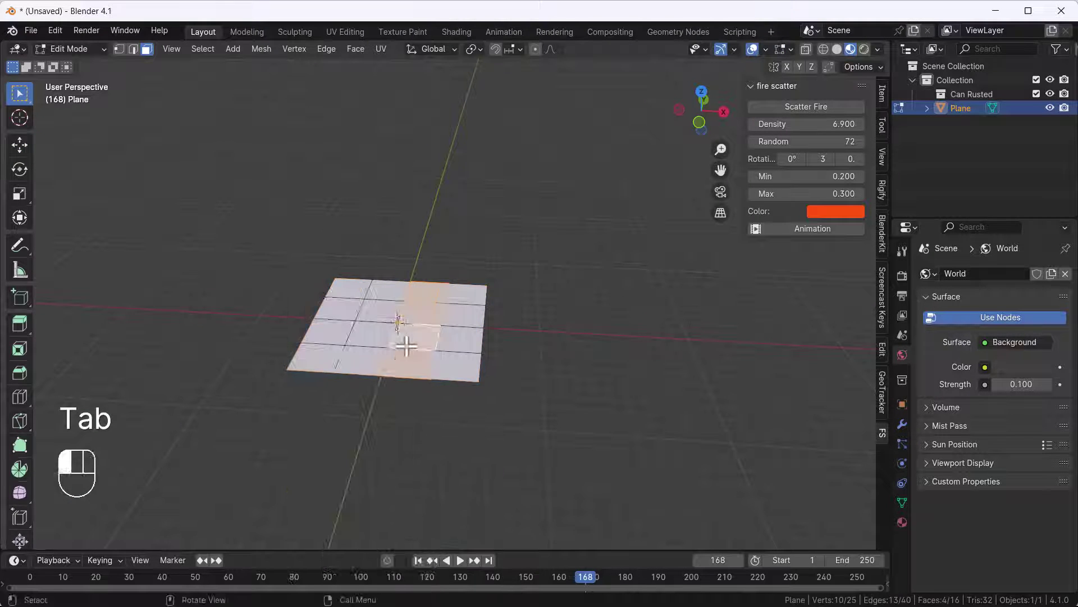
{"action": "right_click", "coordinate": [408, 349]}
{"action": "key", "text": "ctrl+z"}
{"action": "key", "text": "ctrl+z"}
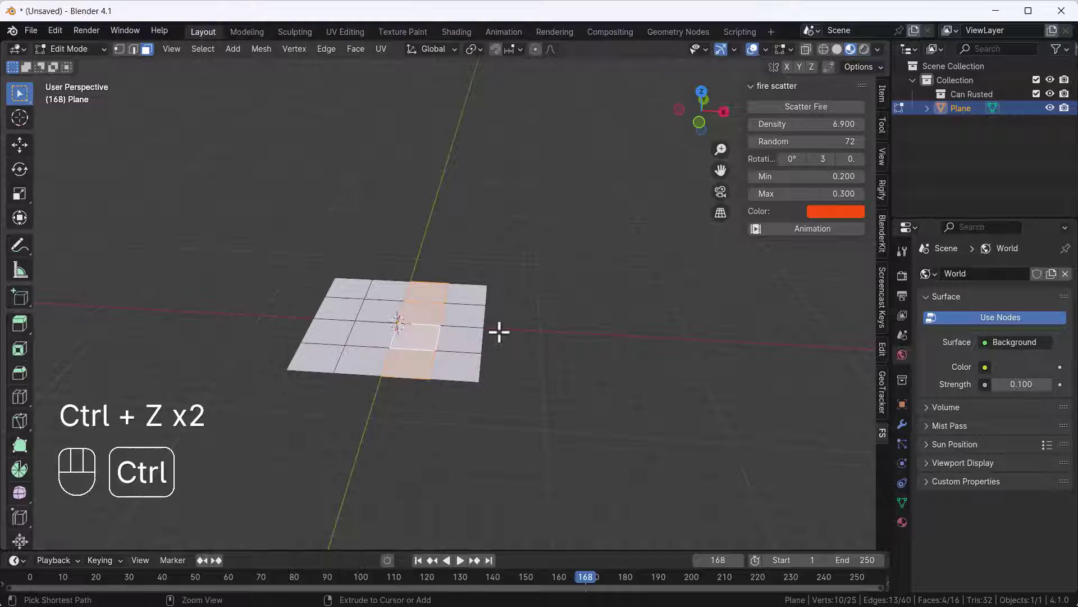
Subdivide the whole plane three times to 1,024 faces, then show the Modifier properties
{"action": "key", "text": "a"}
{"action": "right_click", "coordinate": [679, 326]}
{"action": "left_click", "coordinate": [680, 326]}
{"action": "right_click", "coordinate": [679, 326]}
{"action": "left_click", "coordinate": [679, 326]}
{"action": "right_click", "coordinate": [679, 326]}
{"action": "left_click", "coordinate": [679, 325]}
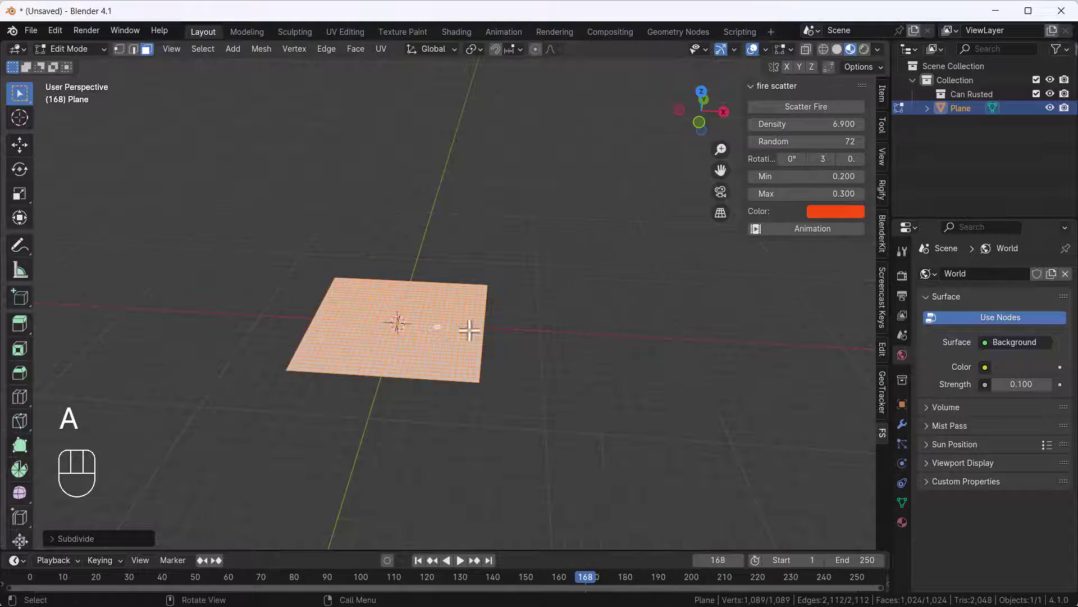
{"action": "scroll", "coordinate": [469, 331], "scroll_direction": "up", "scroll_amount": 3}
{"action": "key", "text": "Tab"}
{"action": "left_click", "coordinate": [902, 423]}
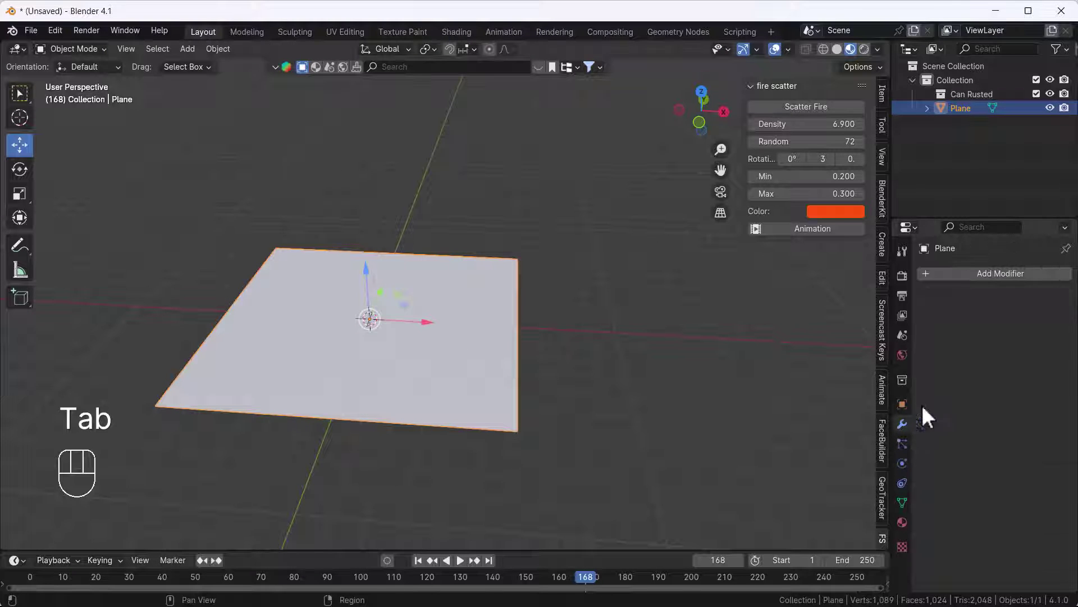
Add a Displace modifier to the plane using a new Clouds texture of size 0.64
{"action": "left_click", "coordinate": [984, 273]}
{"action": "mouse_move", "coordinate": [925, 337]}
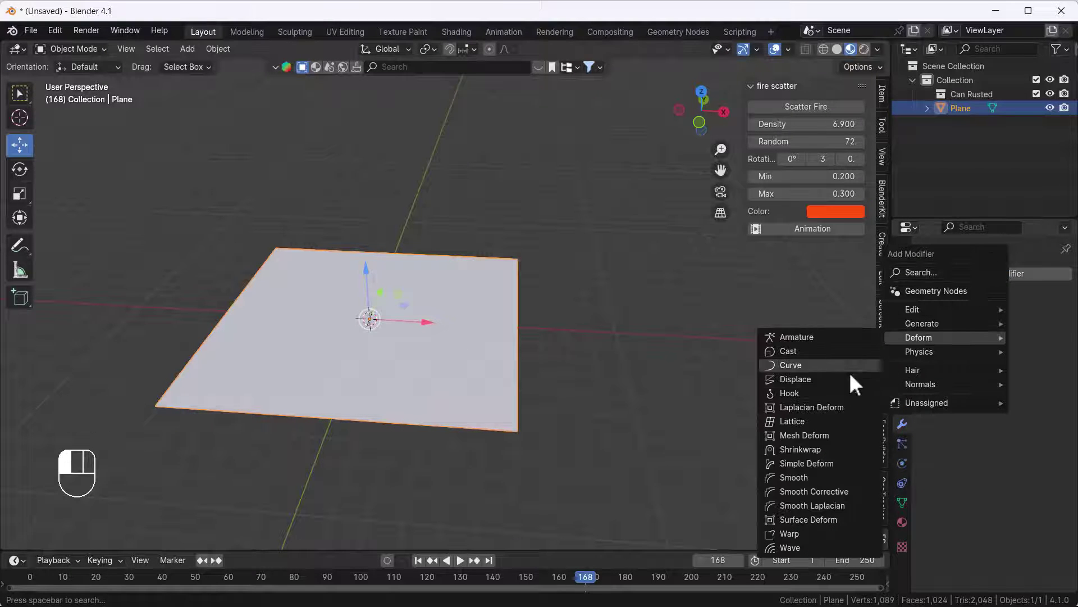
{"action": "left_click", "coordinate": [803, 379]}
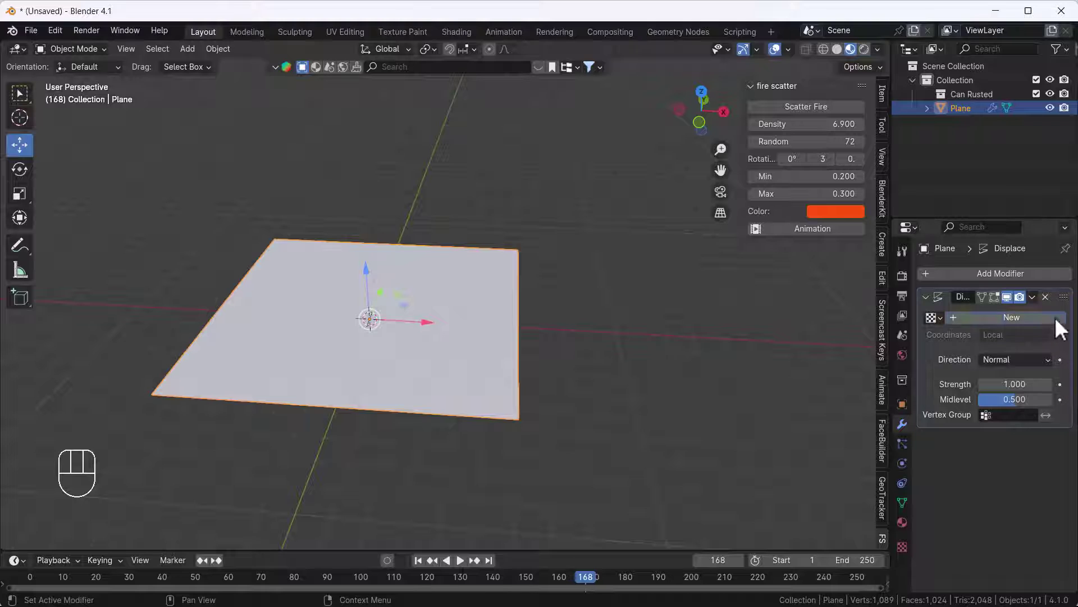
{"action": "left_click", "coordinate": [1055, 317]}
{"action": "left_click", "coordinate": [1062, 318]}
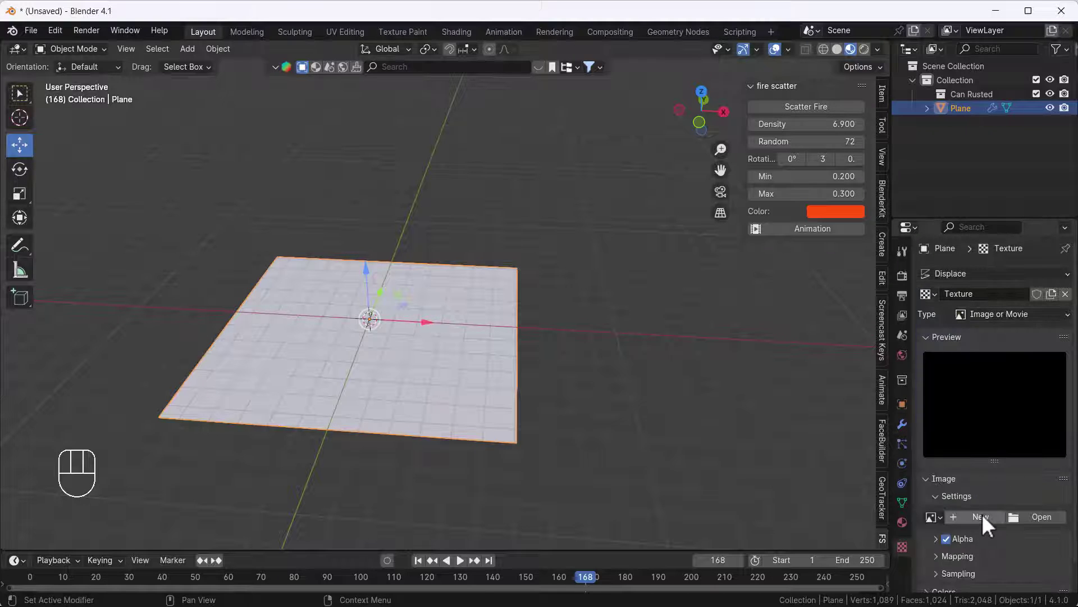
{"action": "left_click", "coordinate": [1012, 315]}
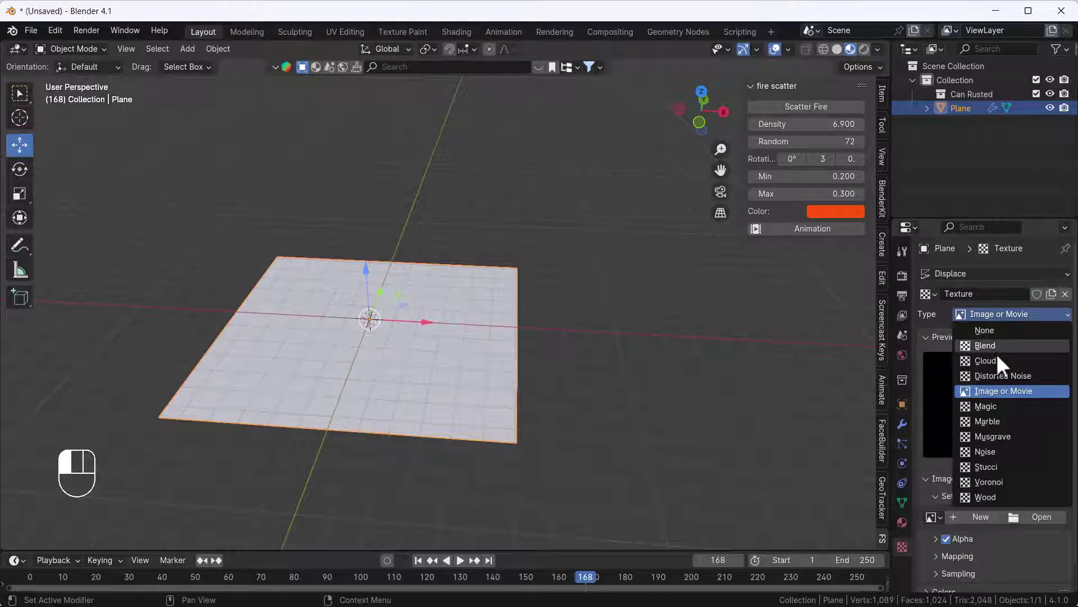
{"action": "left_click", "coordinate": [995, 344]}
{"action": "left_click", "coordinate": [1019, 315]}
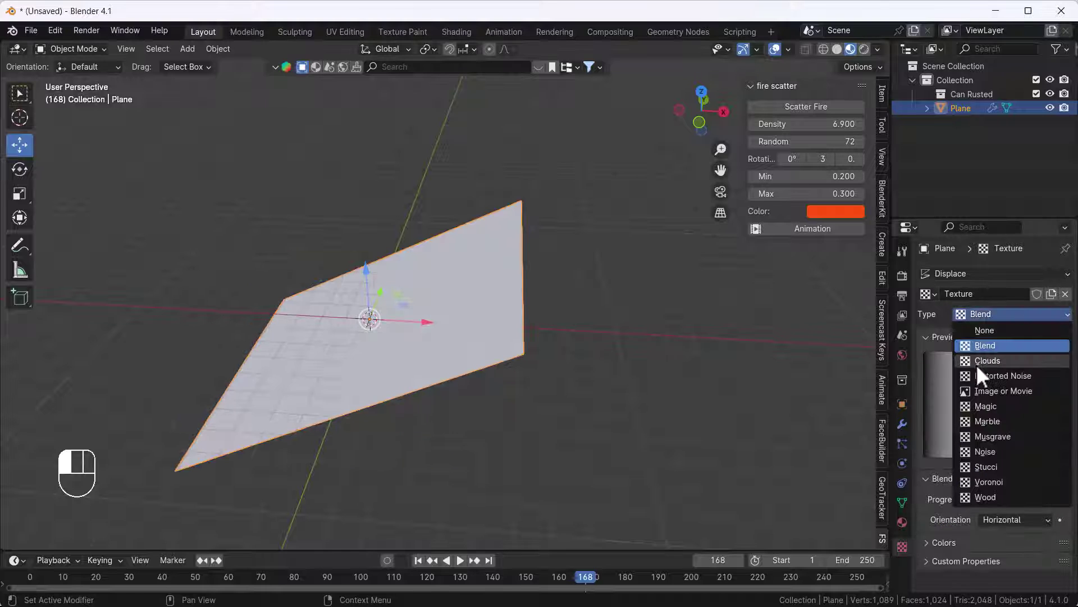
{"action": "left_click", "coordinate": [977, 361]}
{"action": "middle_click_drag", "start_coordinate": [505, 387], "coordinate": [452, 324]}
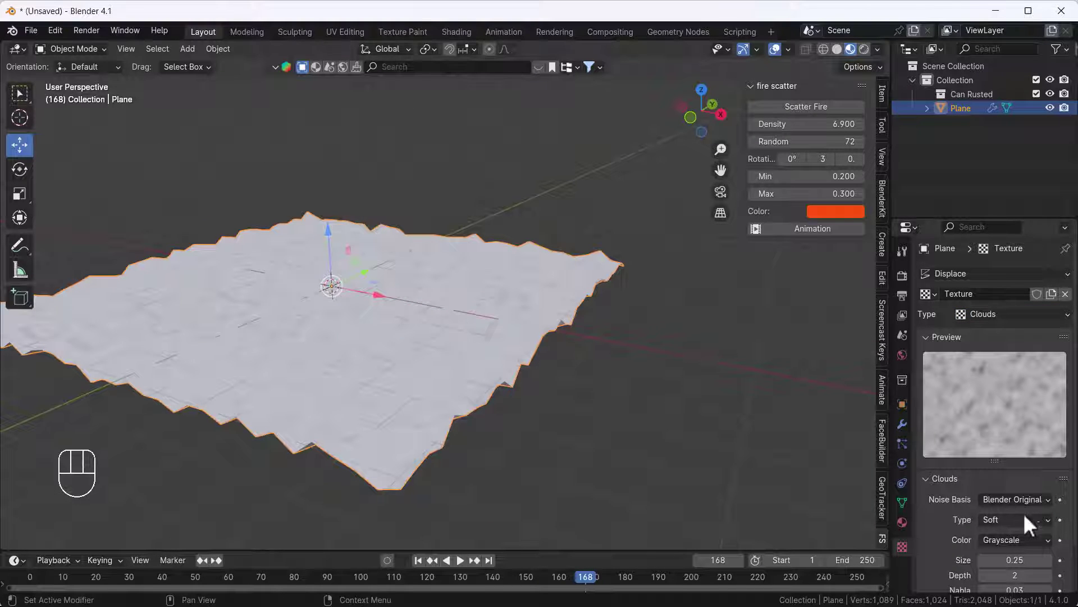
{"action": "scroll", "coordinate": [1023, 513], "scroll_direction": "down", "scroll_amount": 2}
{"action": "left_click_drag", "start_coordinate": [1016, 514], "coordinate": [1034, 526]}
In solid view, give the terrain level 2 subdivision (Ctrl+2) and Shade Smooth
{"action": "left_click", "coordinate": [836, 49]}
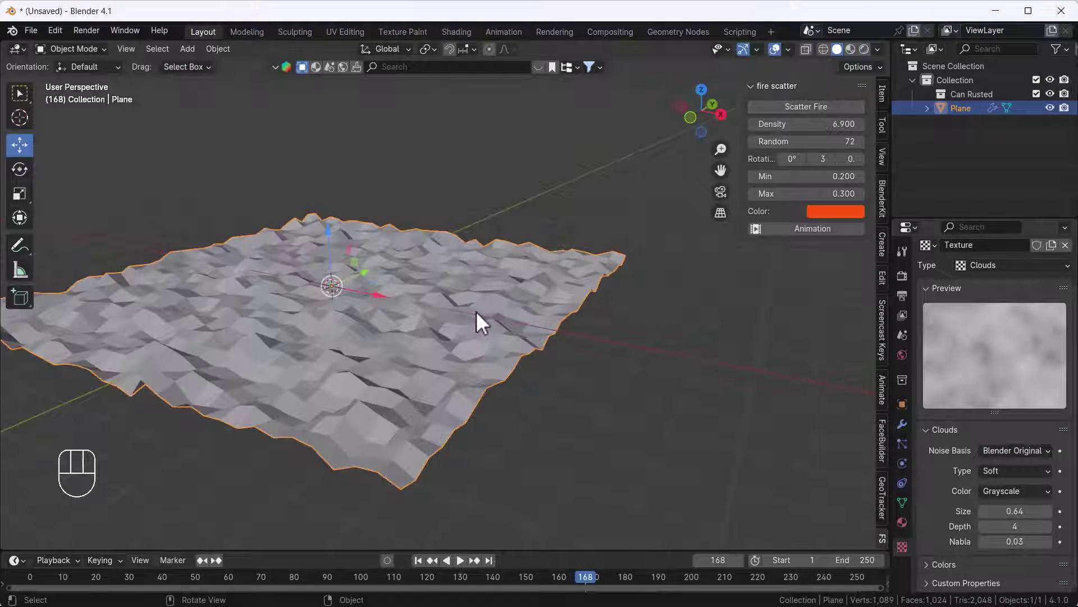
{"action": "key", "text": "ctrl+2"}
{"action": "right_click", "coordinate": [400, 284]}
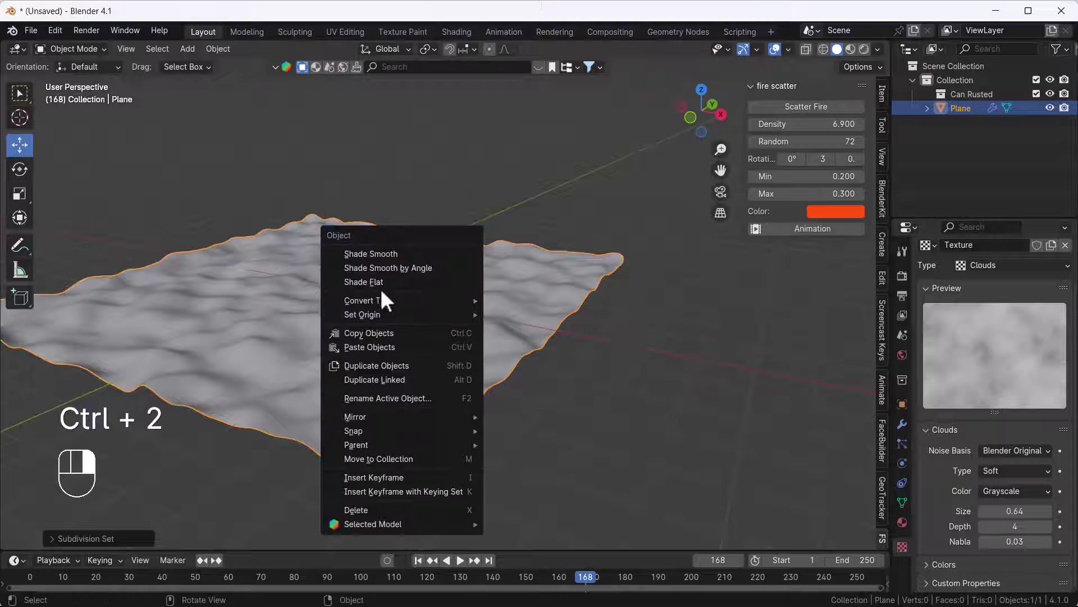
{"action": "left_click", "coordinate": [381, 264]}
{"action": "middle_click_drag", "start_coordinate": [397, 281], "coordinate": [406, 328]}
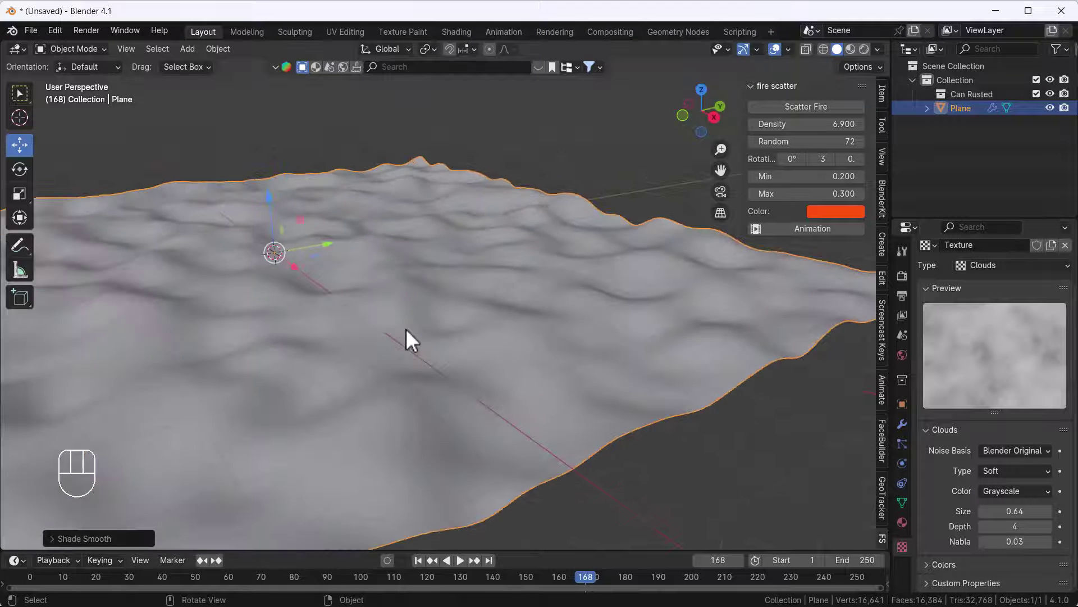
{"action": "scroll", "coordinate": [409, 338], "scroll_direction": "down", "scroll_amount": 4}
{"action": "middle_click_drag", "start_coordinate": [539, 270], "coordinate": [645, 190]}
Scatter fires across the terrain, then move aside and delete the stray fire.005 object
{"action": "left_click", "coordinate": [806, 107]}
{"action": "middle_click_drag", "start_coordinate": [642, 235], "coordinate": [475, 369]}
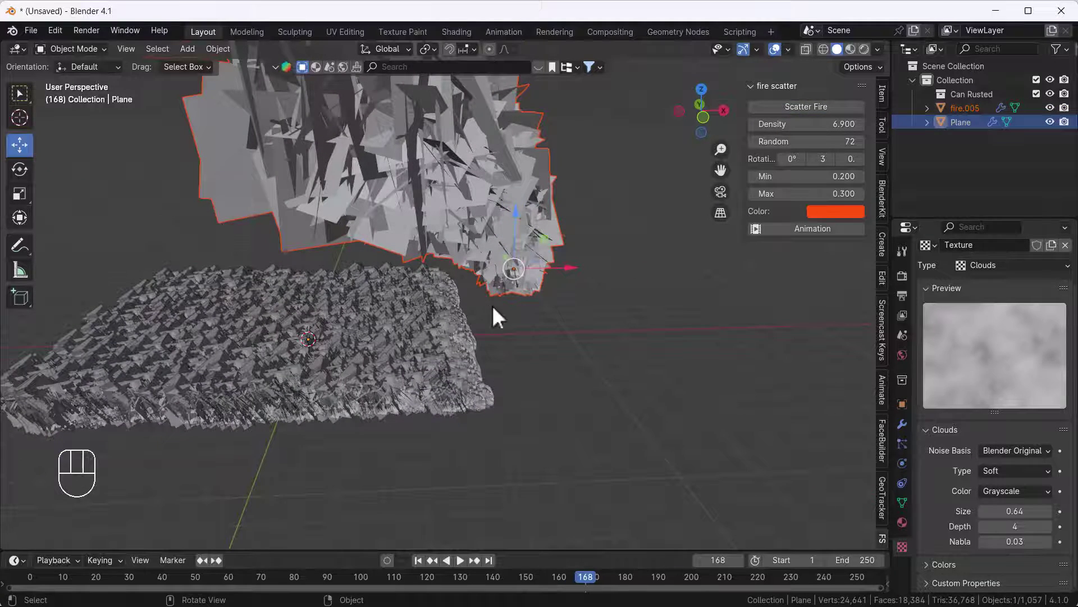
{"action": "left_click", "coordinate": [520, 254]}
{"action": "left_click_drag", "start_coordinate": [551, 268], "coordinate": [688, 275]}
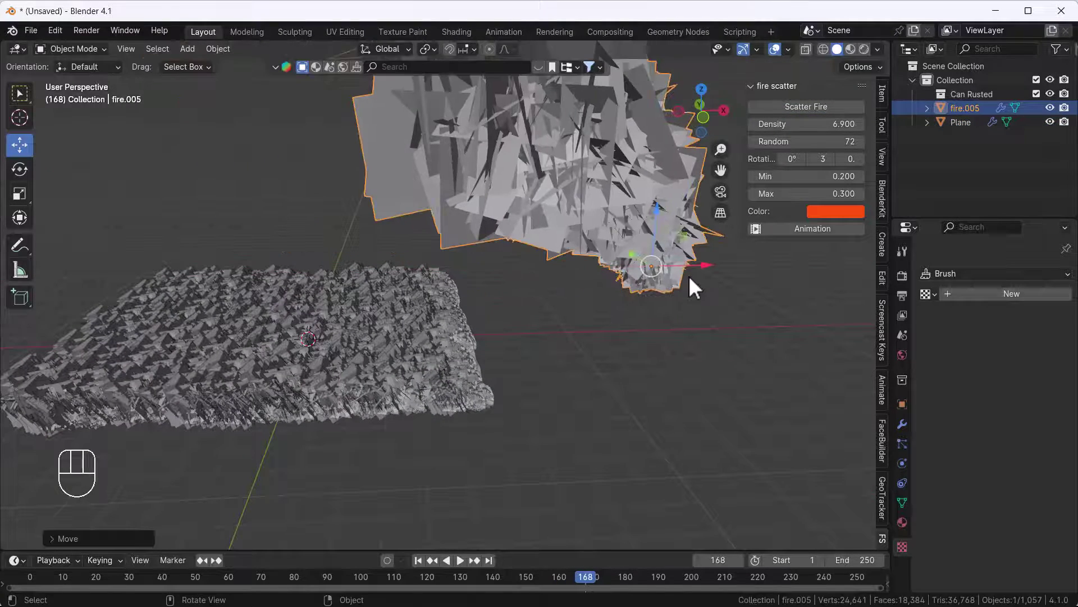
{"action": "key", "text": "Delete"}
Switch to Material Preview to see the red flames and play, then stop, the animation
{"action": "left_click", "coordinate": [849, 48]}
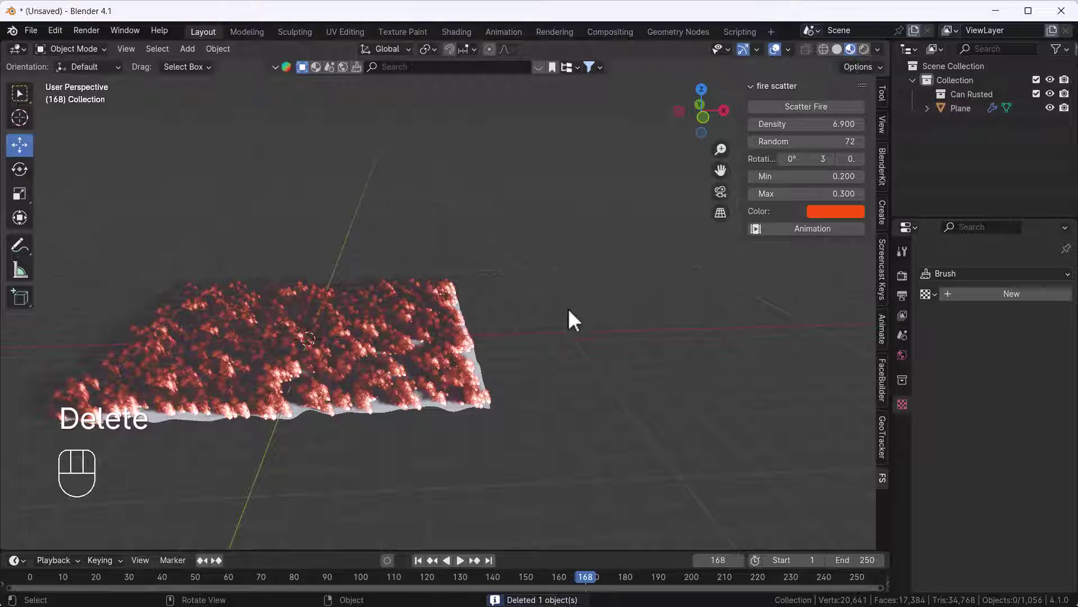
{"action": "key", "text": "space"}
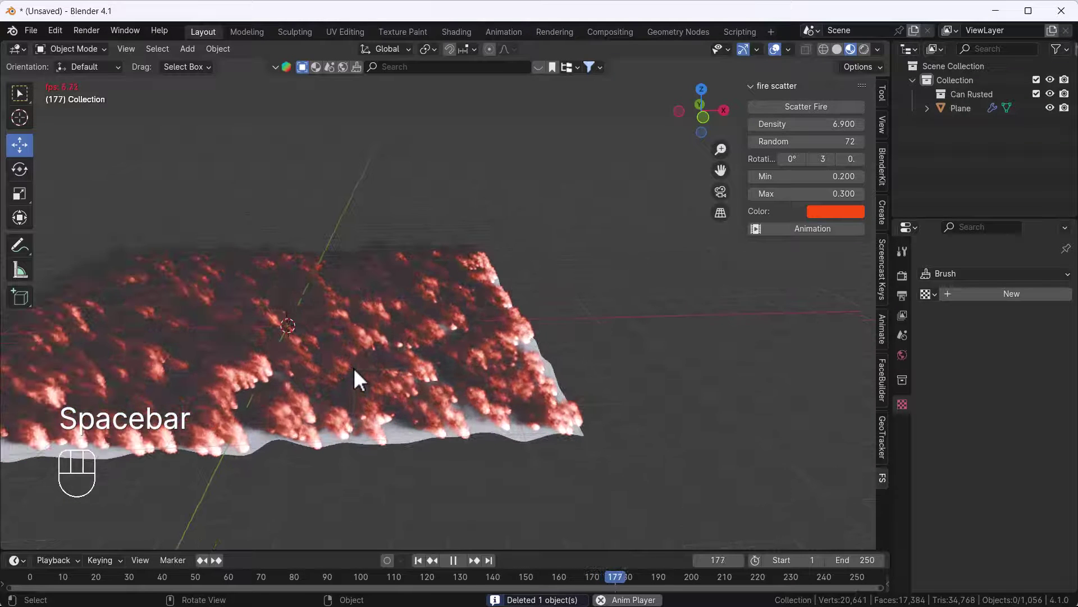
{"action": "key", "text": "space"}
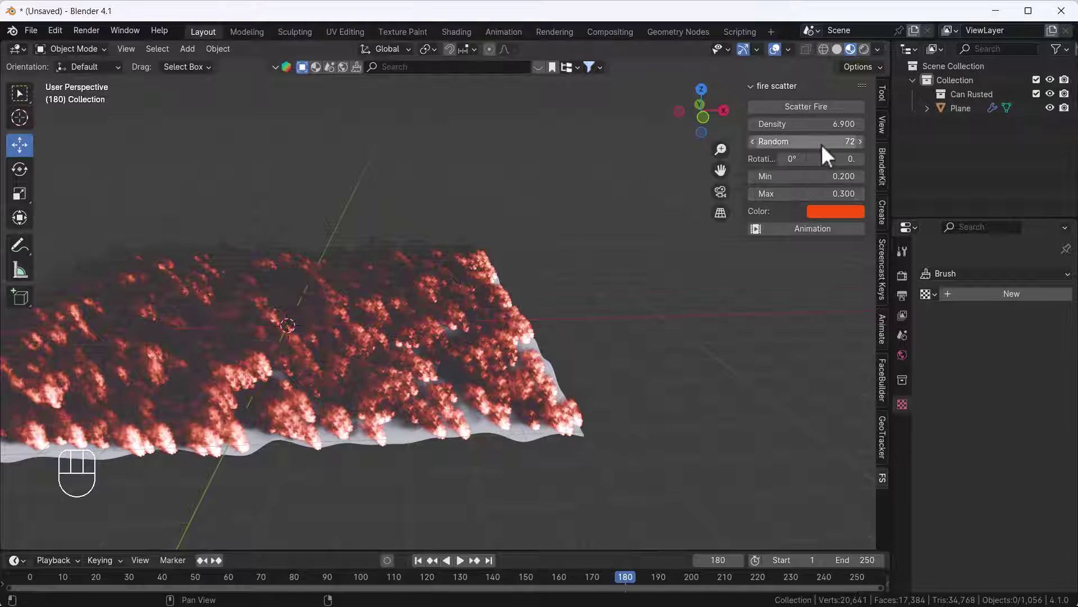
Lower fire Density to 1.900, then replay the animation from frame 1, stopping at frame 47
{"action": "left_click_drag", "start_coordinate": [826, 126], "coordinate": [775, 126]}
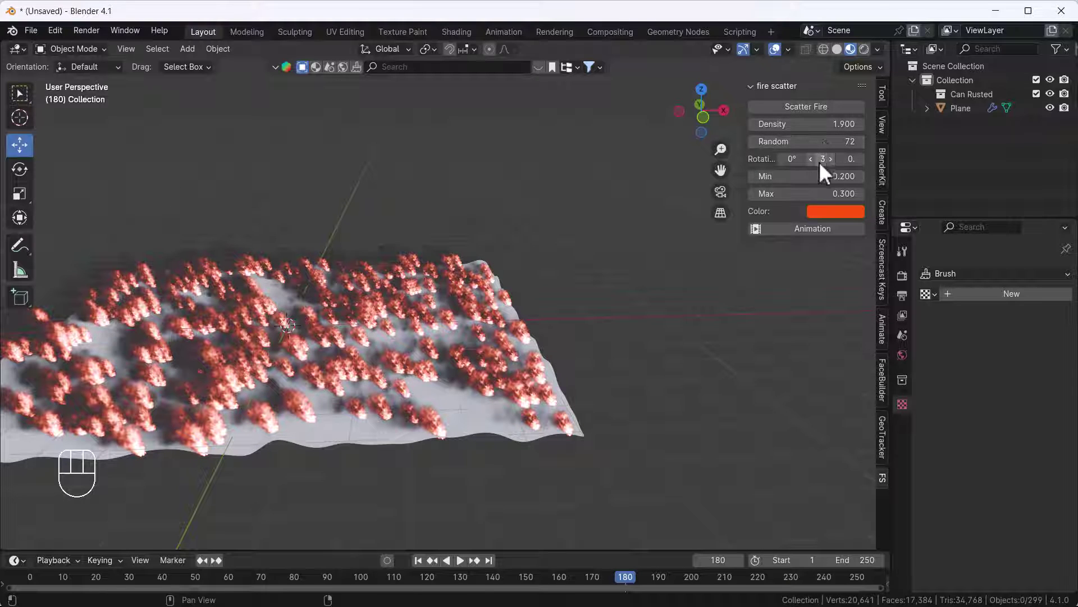
{"action": "left_click_drag", "start_coordinate": [822, 159], "coordinate": [756, 211]}
{"action": "left_click", "coordinate": [418, 559]}
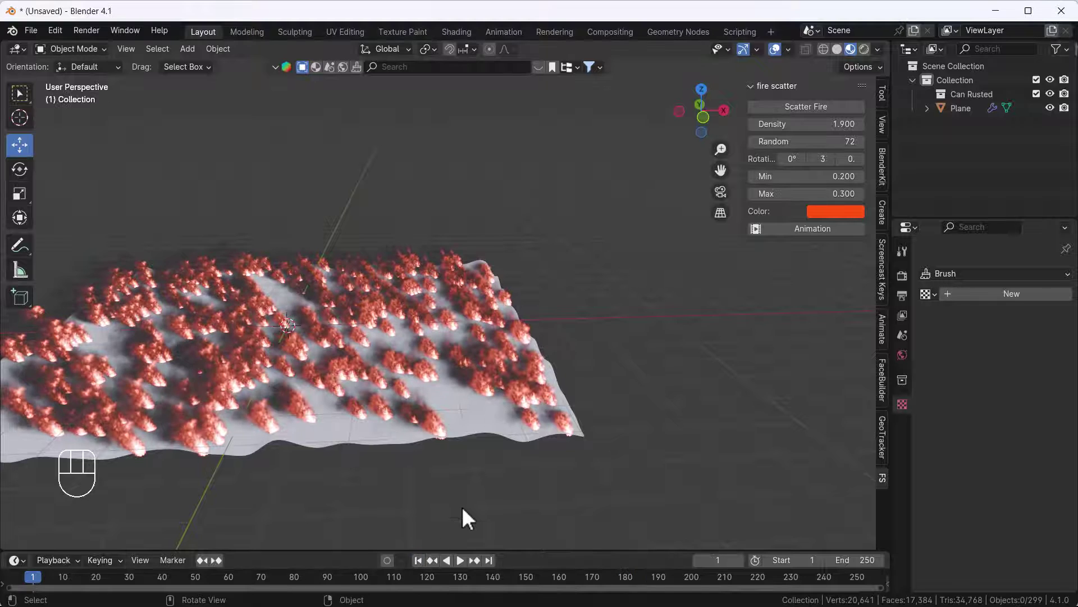
{"action": "key", "text": "space"}
{"action": "middle_click_drag", "start_coordinate": [435, 496], "coordinate": [375, 467]}
{"action": "key", "text": "space"}
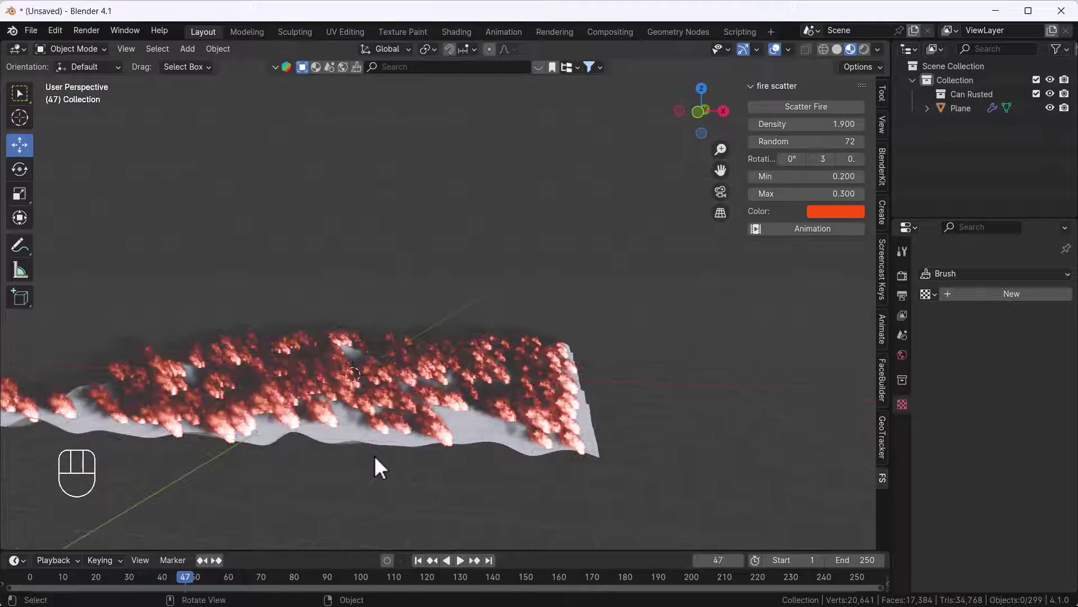